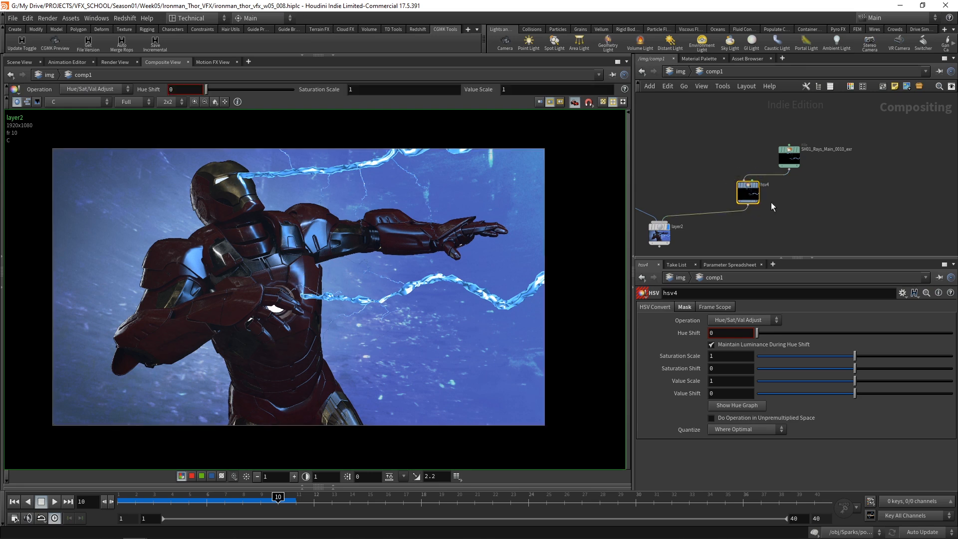
Step: Set the Value Scale of the hsv4 node to 10
text(10)
key(Return)
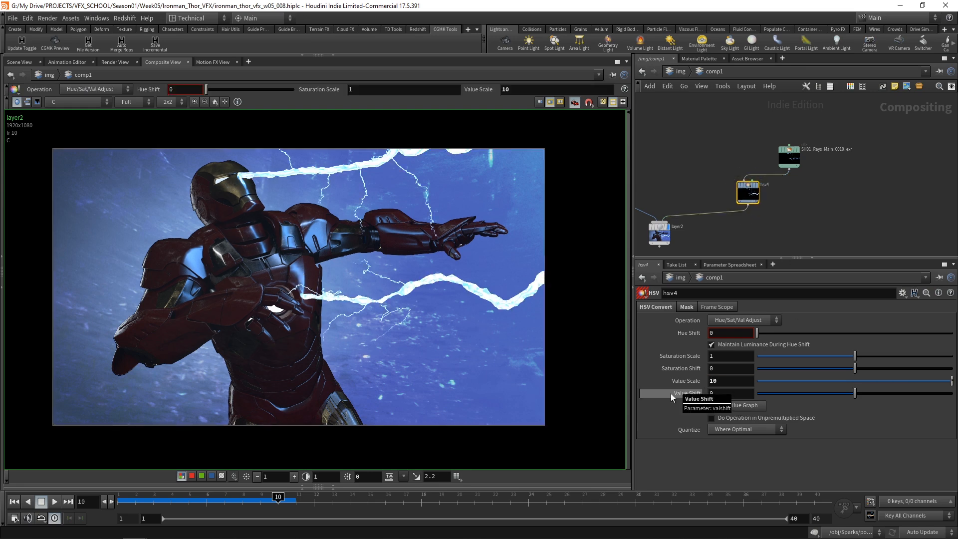
Step: Space the rays image node and the hsv4 node farther apart above layer2 in the compositing network
middle_drag(834, 236, 894, 188)
click(747, 170)
click(729, 192)
drag(750, 182, 711, 191)
middle_drag(797, 193, 812, 187)
scroll(812, 187, down, 3)
mouse_move(761, 188)
mouse_down()
mouse_move(722, 185)
mouse_move(748, 196)
mouse_up()
middle_drag(854, 153, 800, 184)
drag(783, 190, 762, 189)
drag(807, 167, 813, 133)
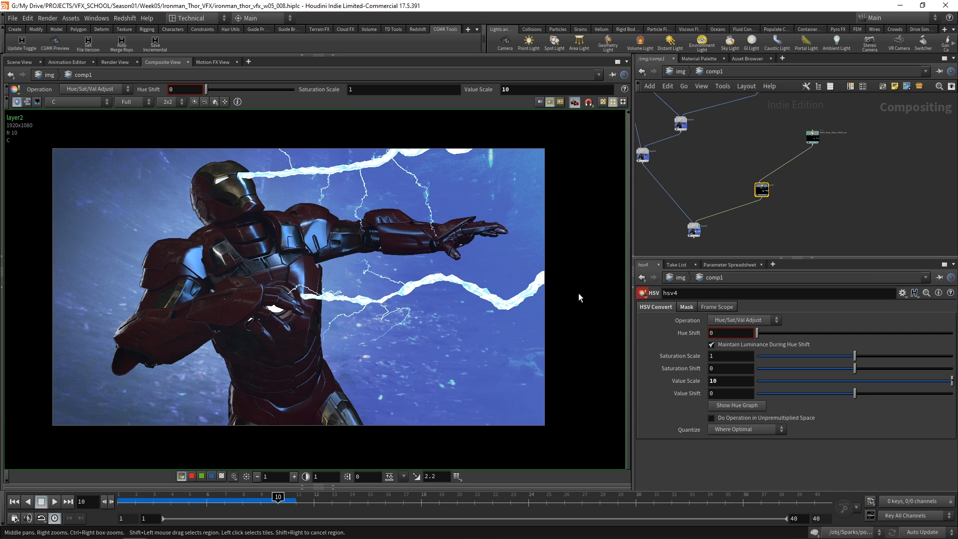
Step: Set the Value Scale of the hsv4 node to 8
click(712, 381)
text(8)
key(Return)
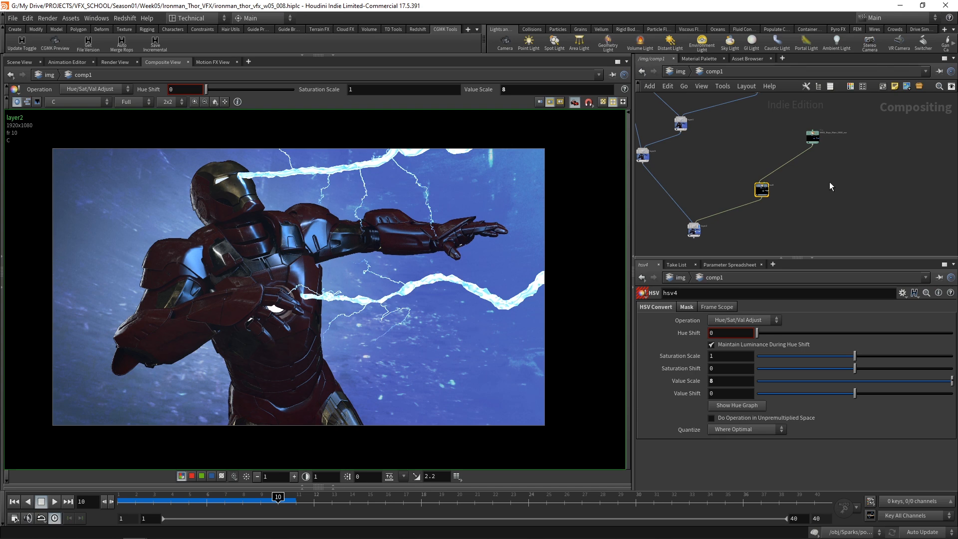
Step: Add a Blur node beside hsv4, feed it from the rays image node, and display its output
click(819, 196)
scroll(819, 181, up, 2)
key(Tab)
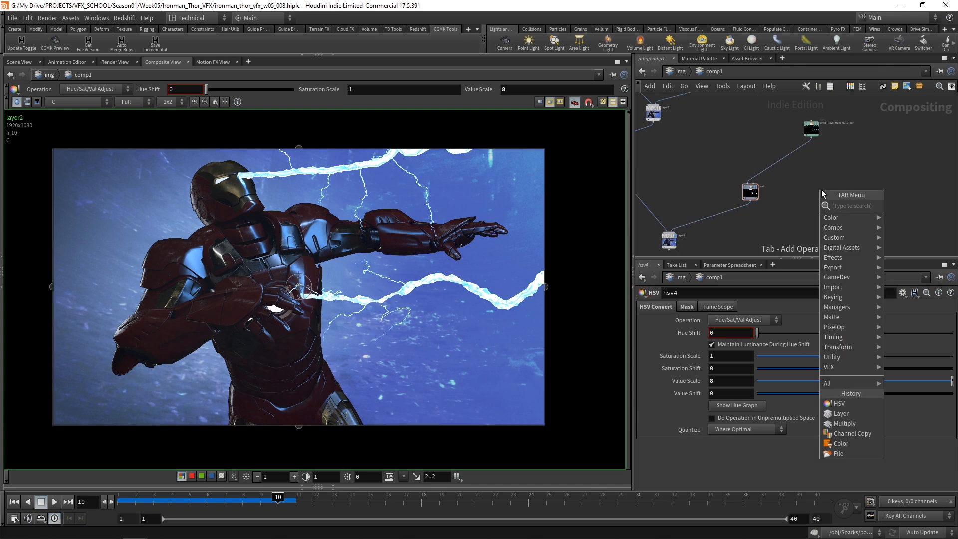
text(blur)
key(Return)
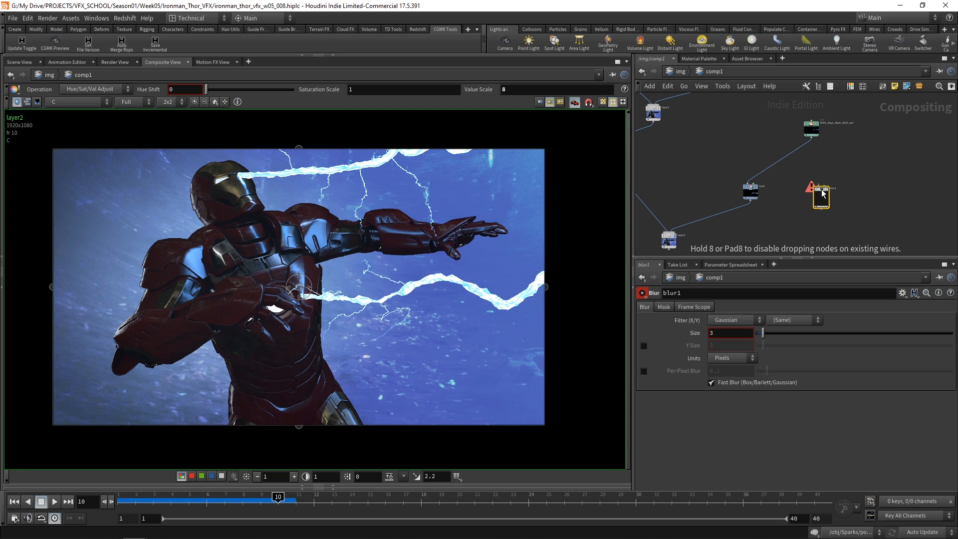
scroll(821, 189, up, 2)
click(806, 115)
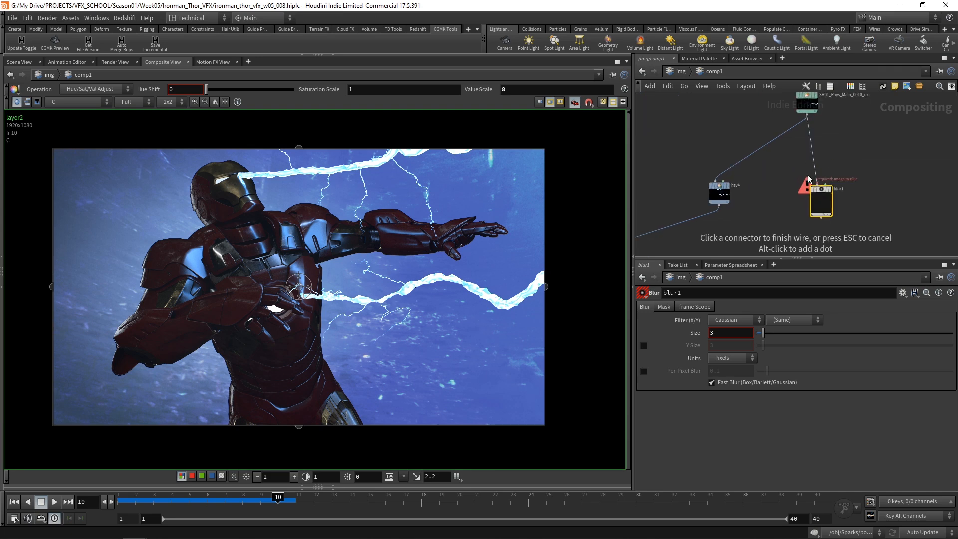
click(817, 185)
click(828, 191)
drag(818, 188, 810, 178)
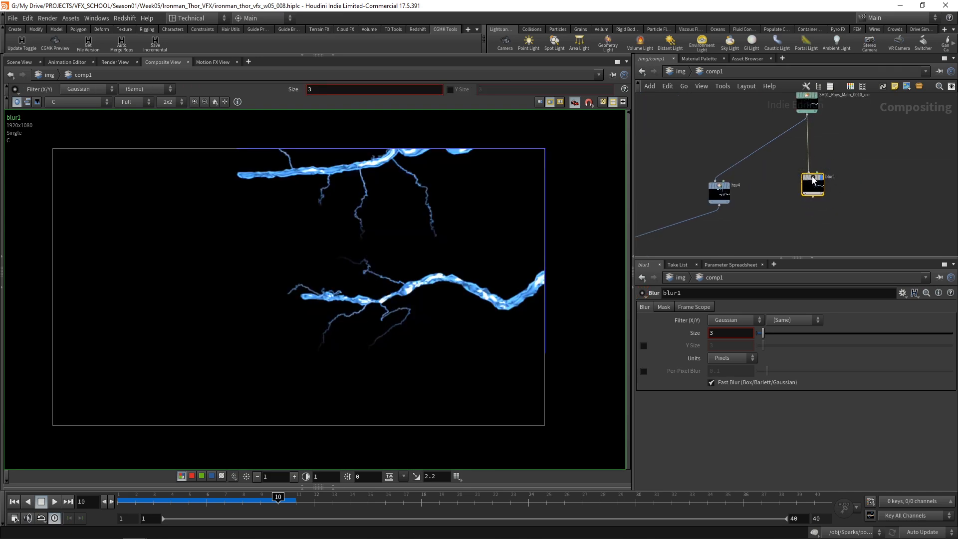
Step: Set the blur size of blur1 to 32 pixels
drag(717, 333, 688, 337)
text(32)
key(Return)
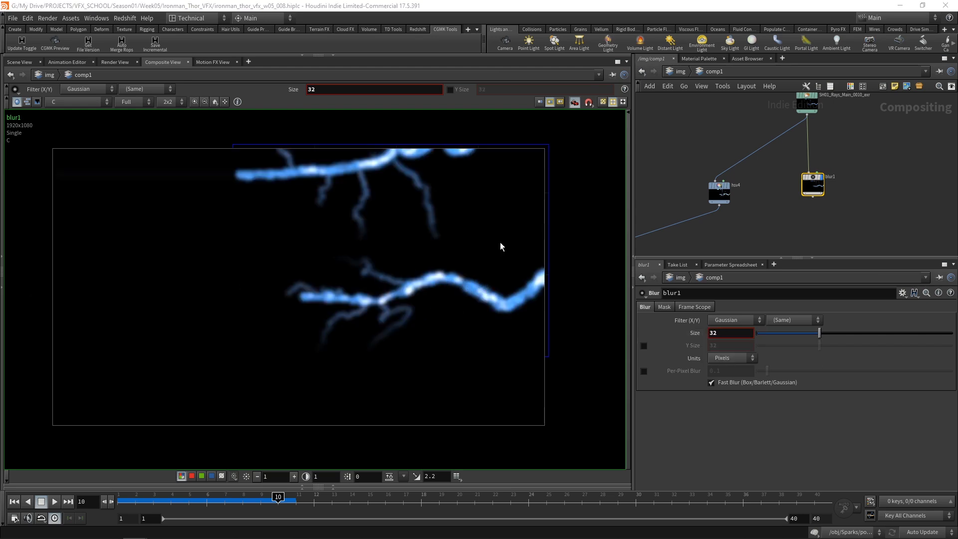
Step: Add an HSV node below blur1, connect it to the blur output, and display it
middle_drag(855, 185, 848, 166)
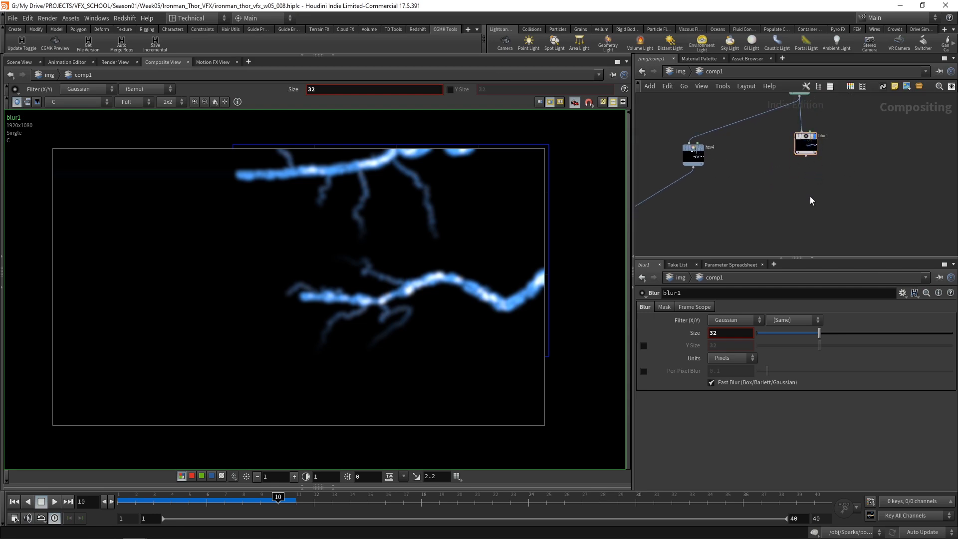
key(Tab)
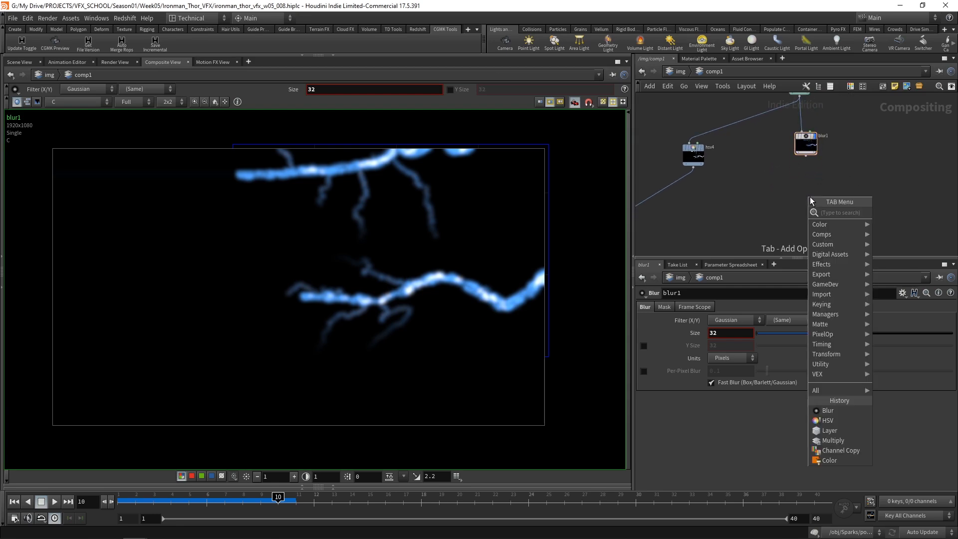
text(hsv)
key(Return)
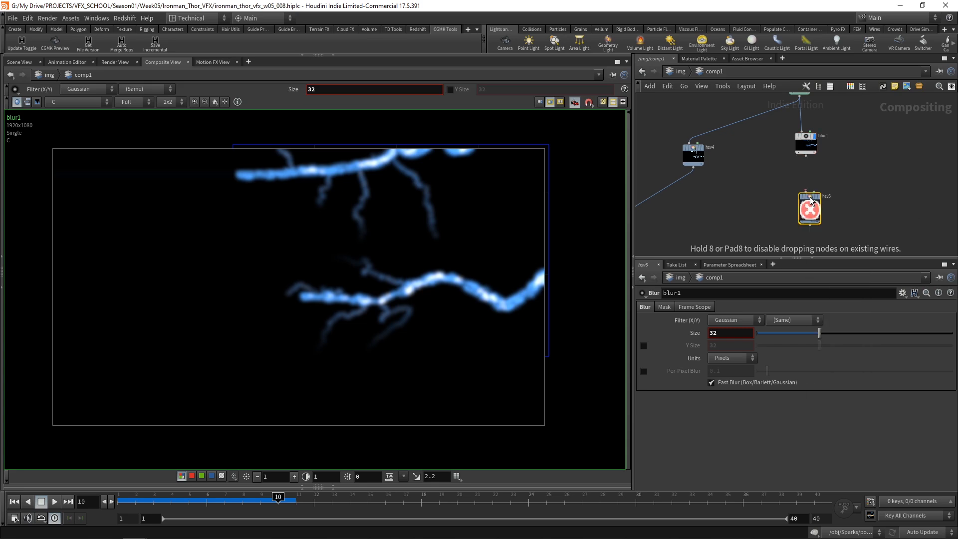
click(806, 156)
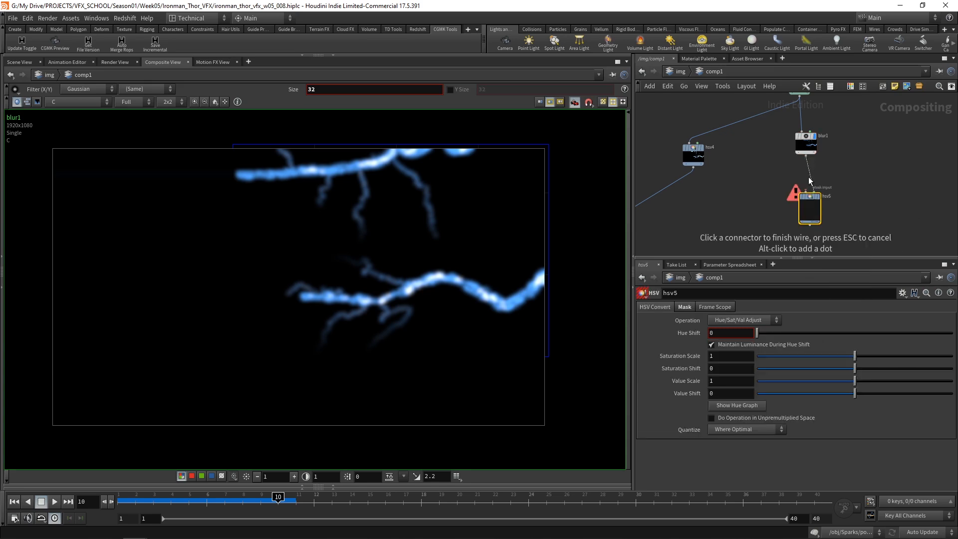
click(812, 195)
drag(812, 216, 808, 198)
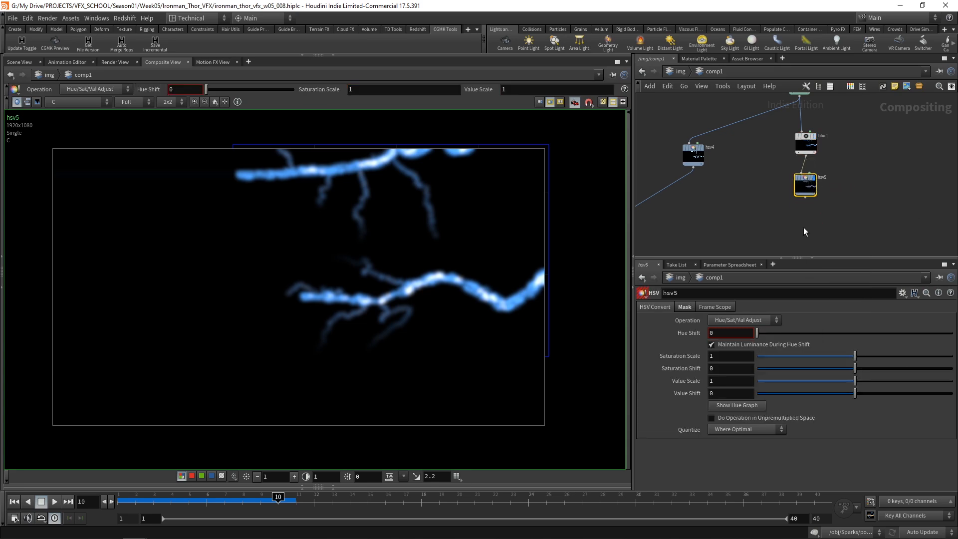
Step: Set the Saturation Scale to 0.8 and the Value Scale to 4 on the HSV node below blur1
click(729, 353)
text(0.9)
key(Return)
drag(723, 356, 688, 367)
text(0.8)
key(Return)
drag(804, 186, 806, 183)
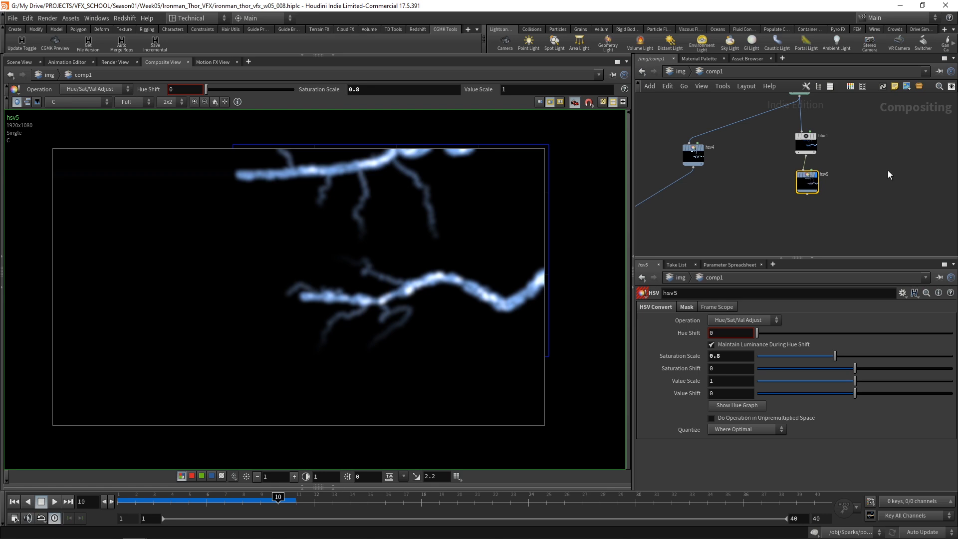
double_click(723, 381)
text(4)
key(Return)
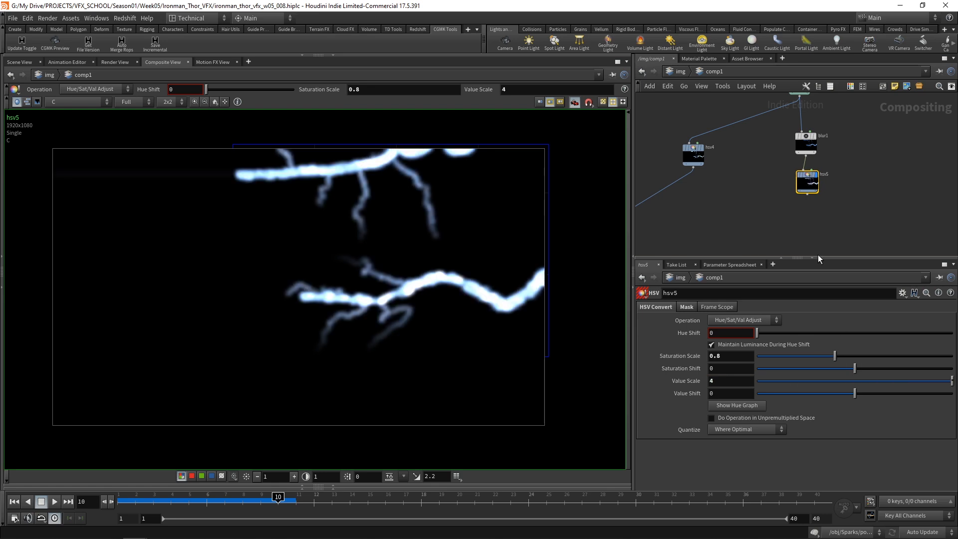
Step: Compare the hsv4 output with hsv5, and move the blur1 and hsv5 pair closer to hsv4
click(701, 154)
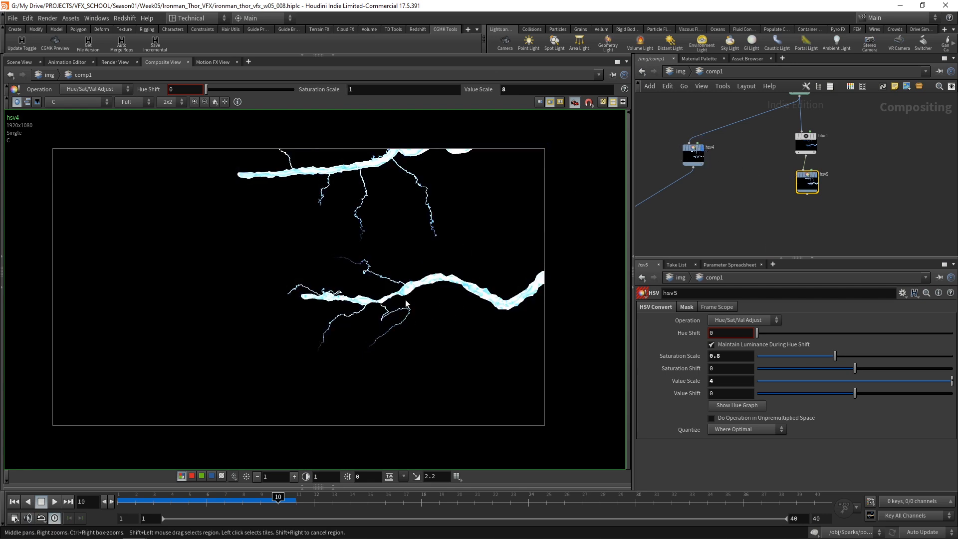
click(817, 182)
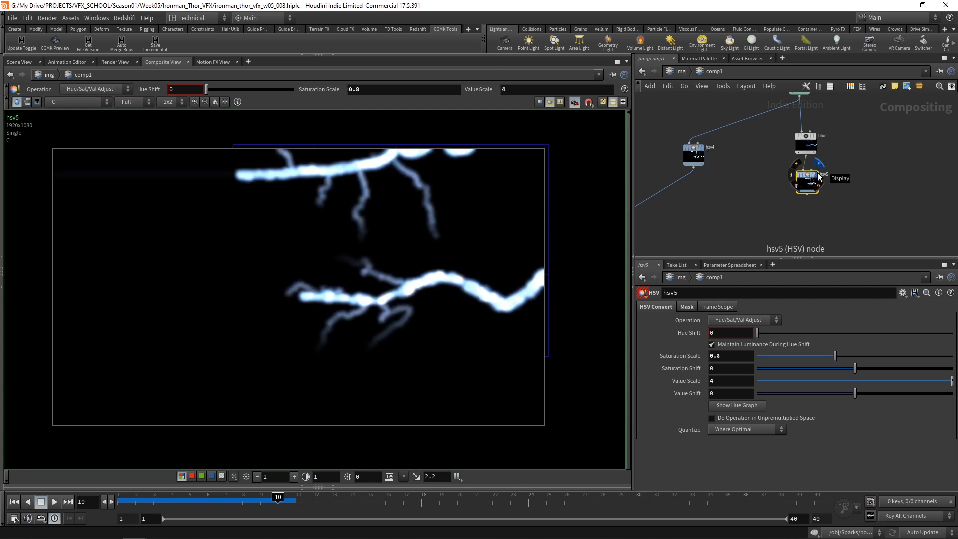
drag(690, 155, 680, 149)
drag(850, 122, 764, 187)
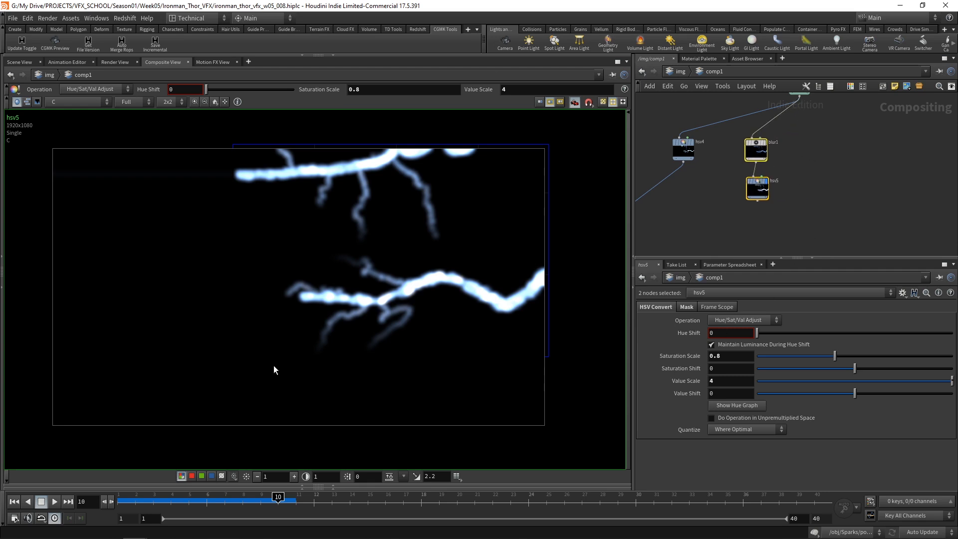
Step: Switch to the PicPick whiteboard and sketch two long red lines with a zigzag between them beside the lightning
key(ctrl+shift+w)
drag(78, 211, 148, 368)
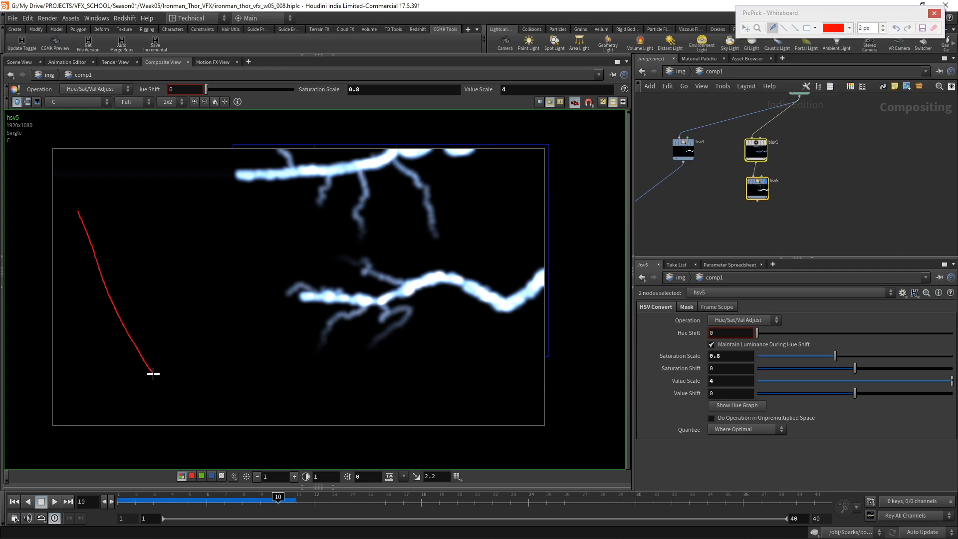
drag(100, 200, 180, 382)
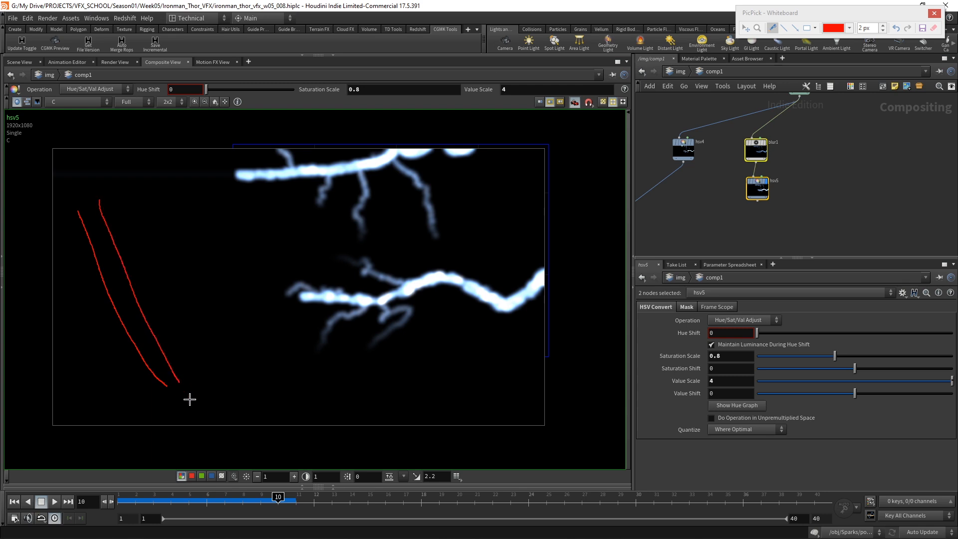
mouse_move(93, 203)
mouse_down()
mouse_move(87, 239)
mouse_move(121, 269)
mouse_move(136, 331)
mouse_move(166, 377)
mouse_up()
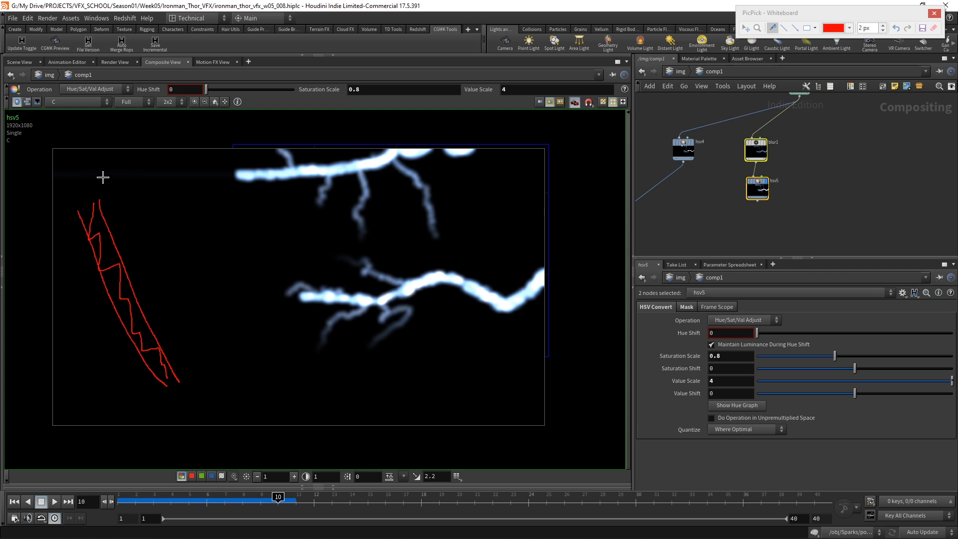
Step: Draw an orange wavy line on each side of the red whiteboard sketch
click(848, 28)
click(841, 65)
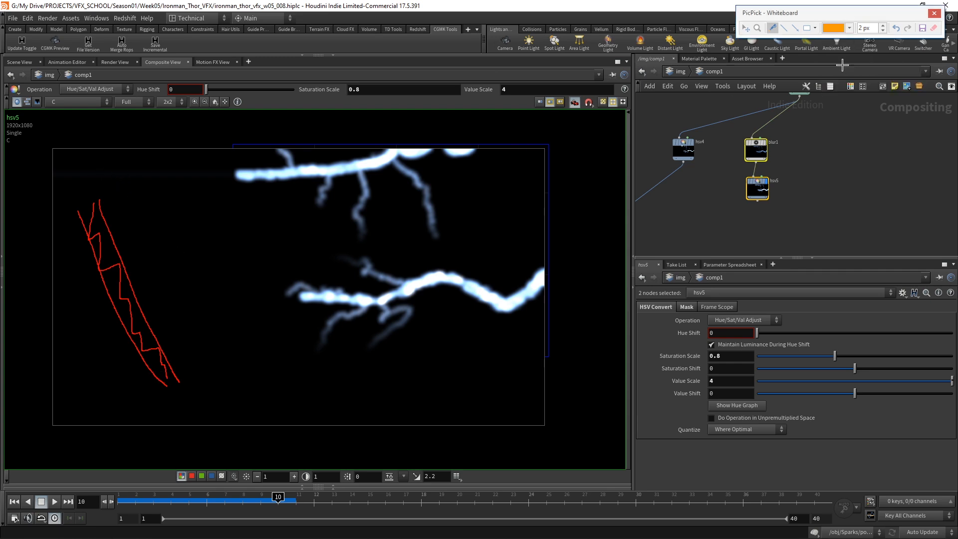
drag(121, 190, 198, 372)
mouse_move(45, 203)
mouse_down()
mouse_move(92, 359)
mouse_move(126, 408)
mouse_up()
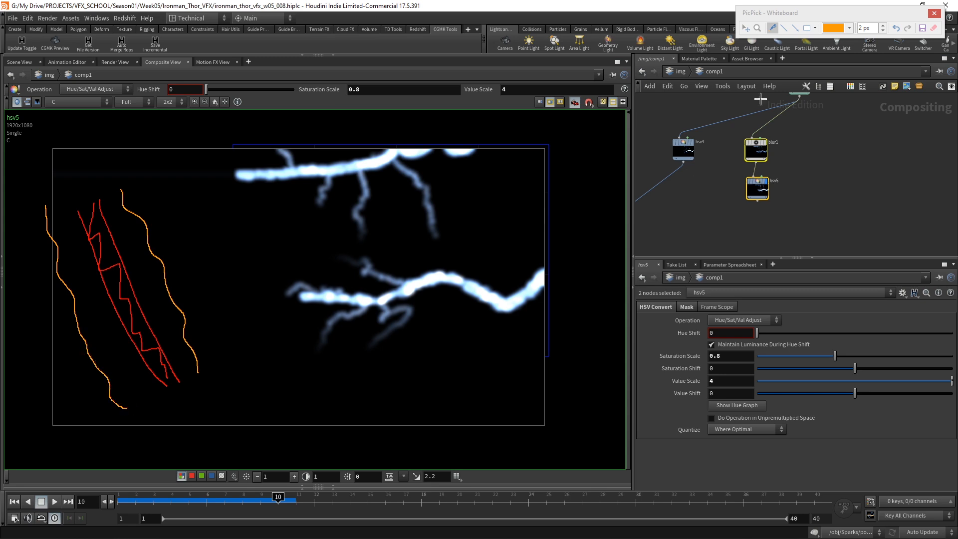
Step: Draw dark red outer lines around the orange whiteboard lines and close the whiteboard
click(841, 29)
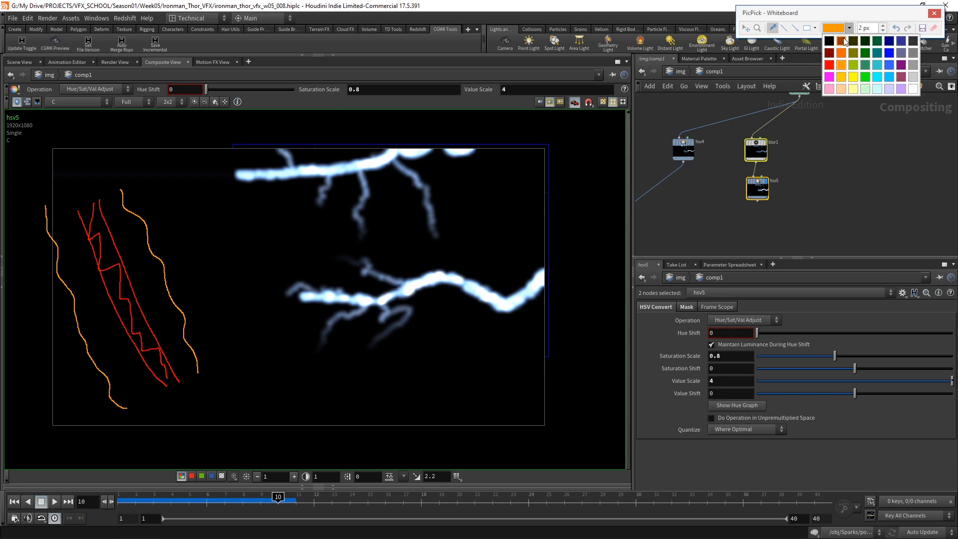
click(829, 53)
mouse_move(172, 150)
mouse_down()
mouse_move(214, 188)
mouse_move(266, 358)
mouse_up()
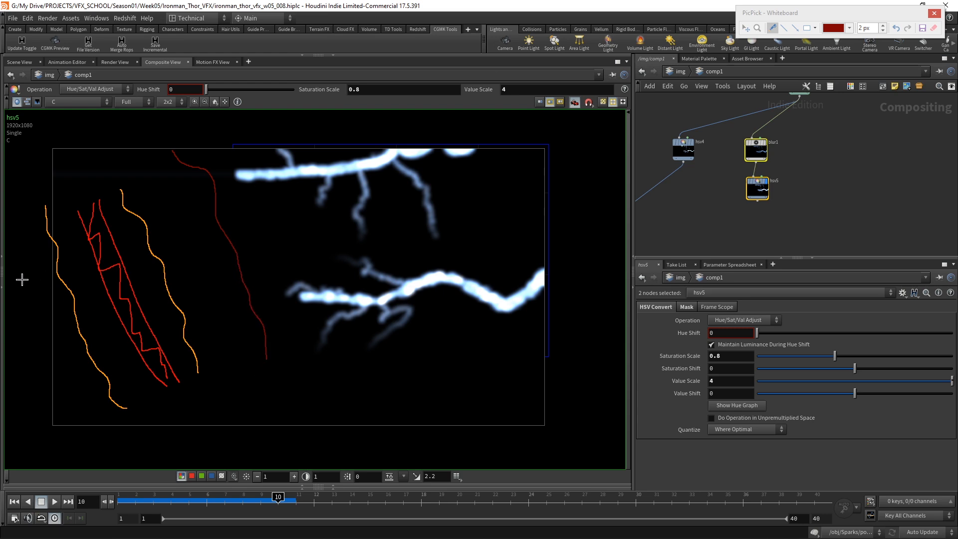
mouse_move(1, 327)
mouse_down()
mouse_move(25, 417)
mouse_move(100, 483)
mouse_up()
key(Escape)
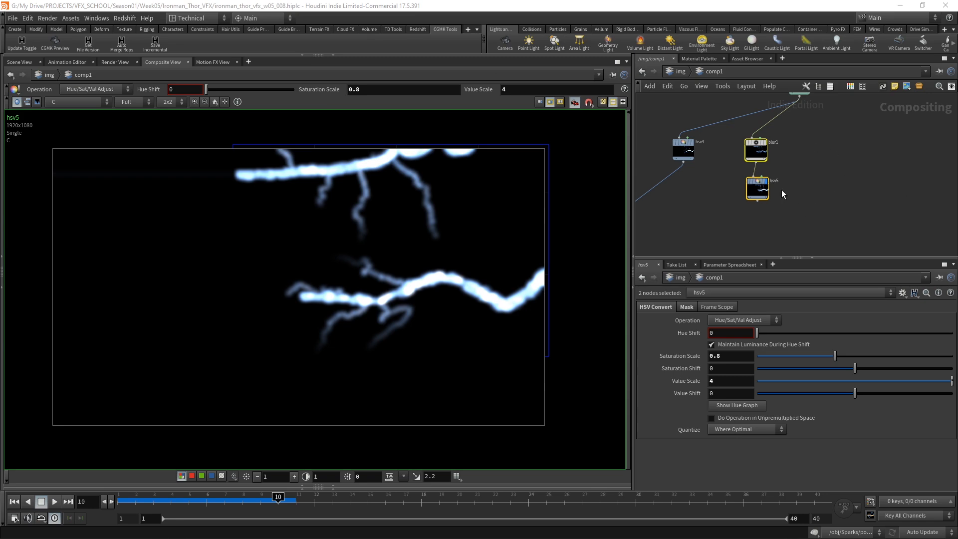
Step: Display hsv4 for comparison, and return the viewer to the hsv5 output alone
click(693, 140)
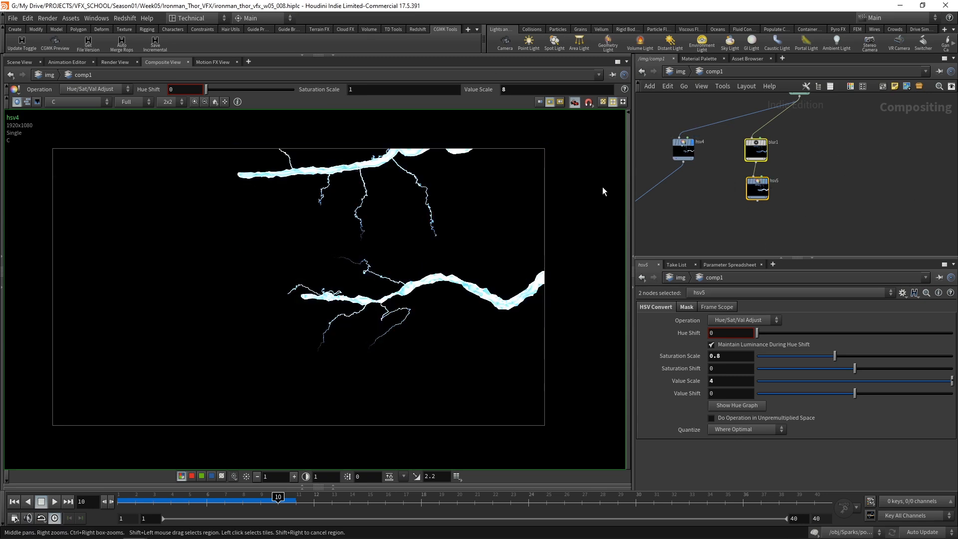
click(766, 182)
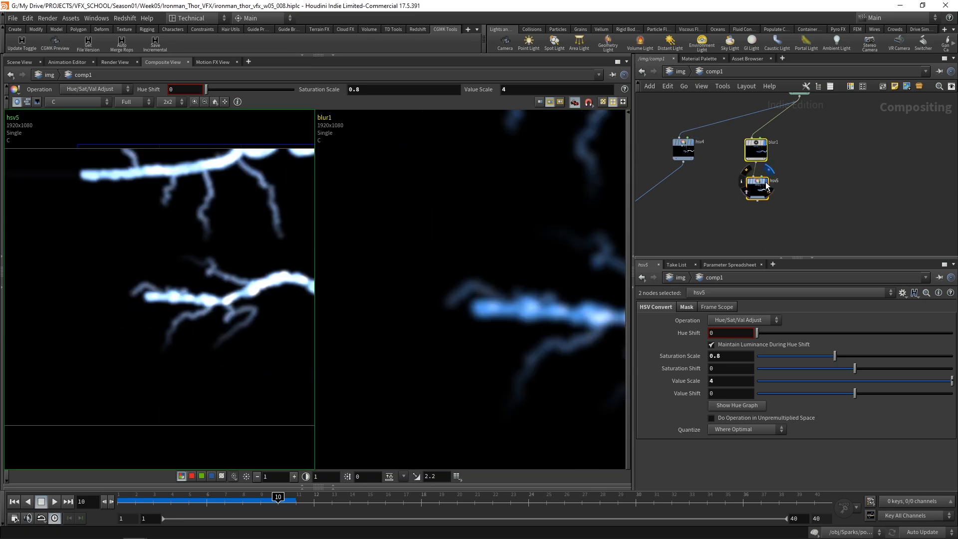
click(832, 171)
click(763, 182)
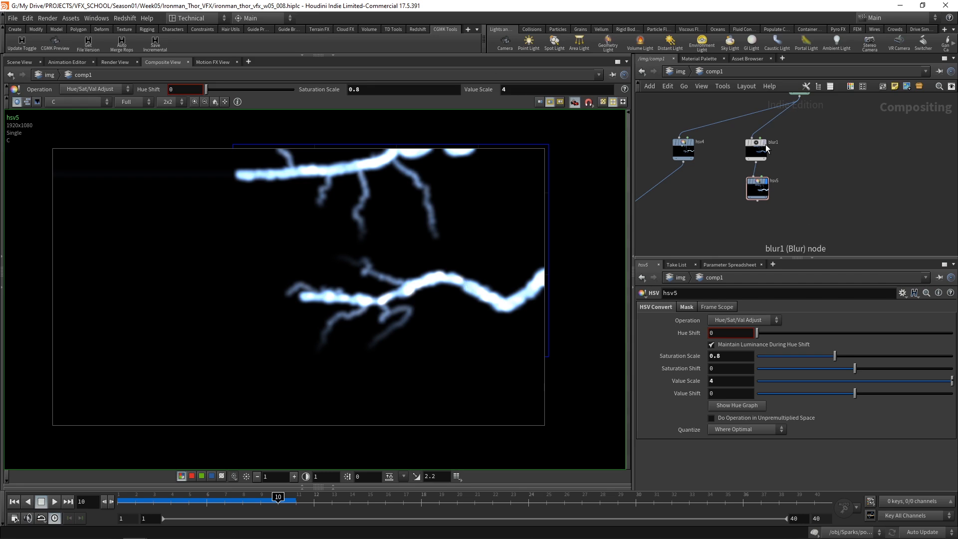
Step: Duplicate the blur1 and hsv5 pair beside the original, keeping the copy fed by the rays image node
drag(780, 146, 759, 186)
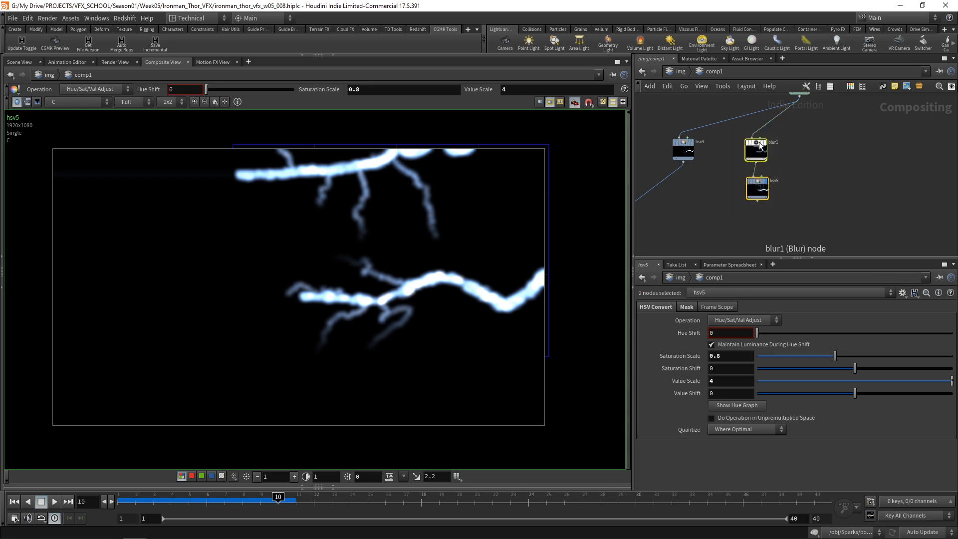
alt+drag(756, 142, 845, 136)
click(881, 139)
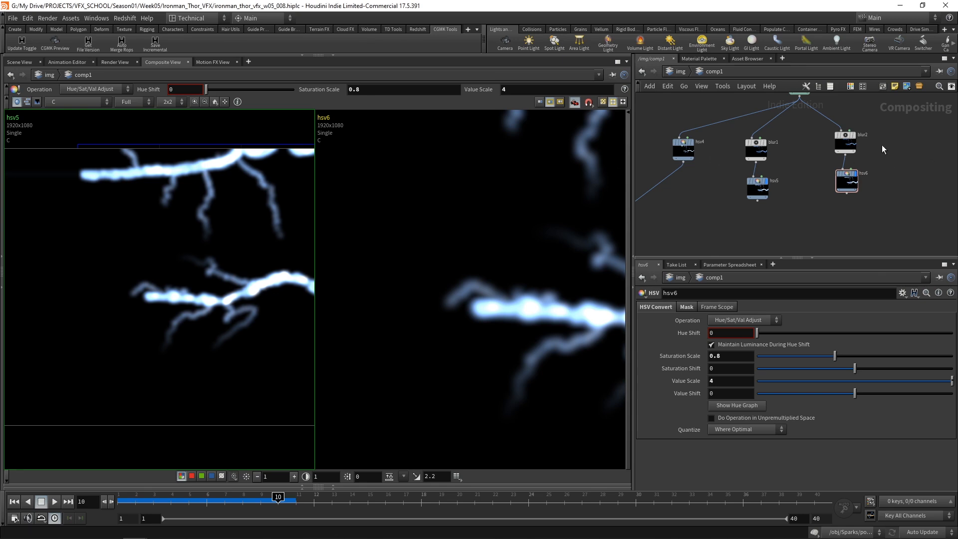
Step: Display the duplicated Blur node on its own and set its size to 64 pixels
click(854, 135)
click(842, 136)
drag(729, 335, 634, 350)
text(64)
key(Return)
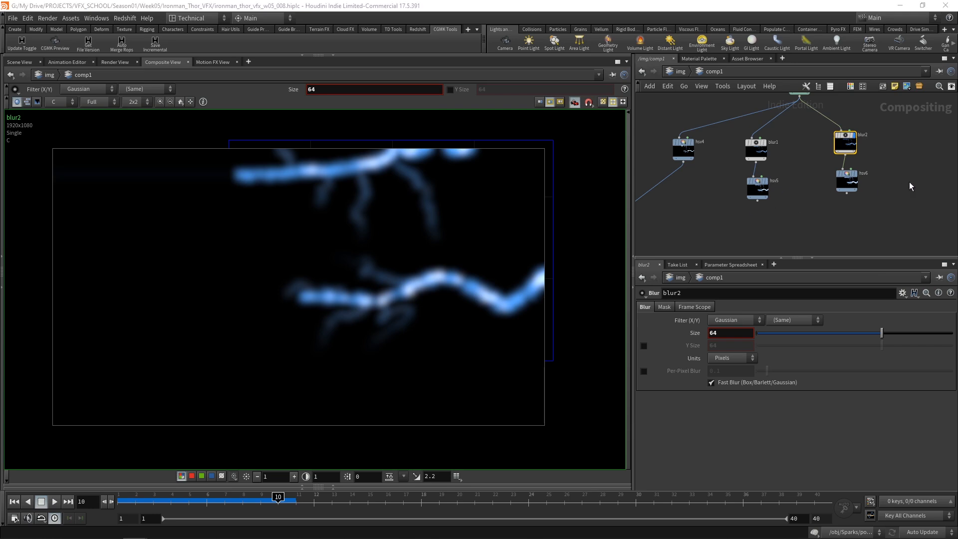
Step: Display the duplicated HSV node below blur2 and set its Saturation Scale to 0.2
drag(855, 175, 857, 184)
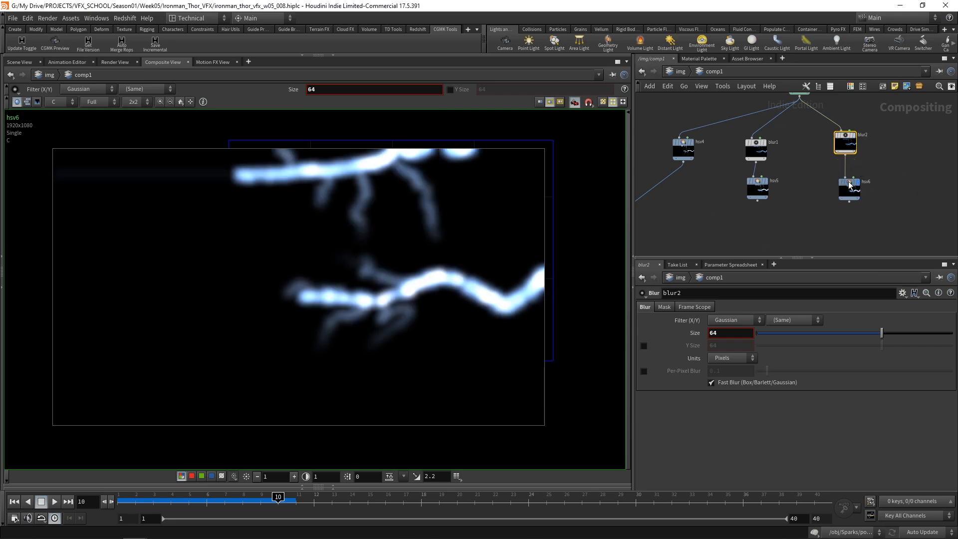
click(732, 354)
text(0)
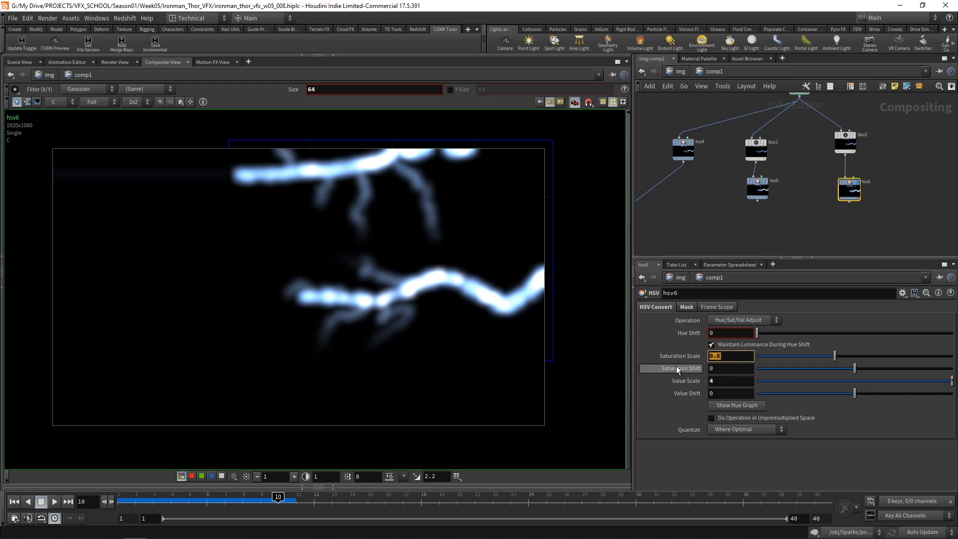
text(.2)
key(Return)
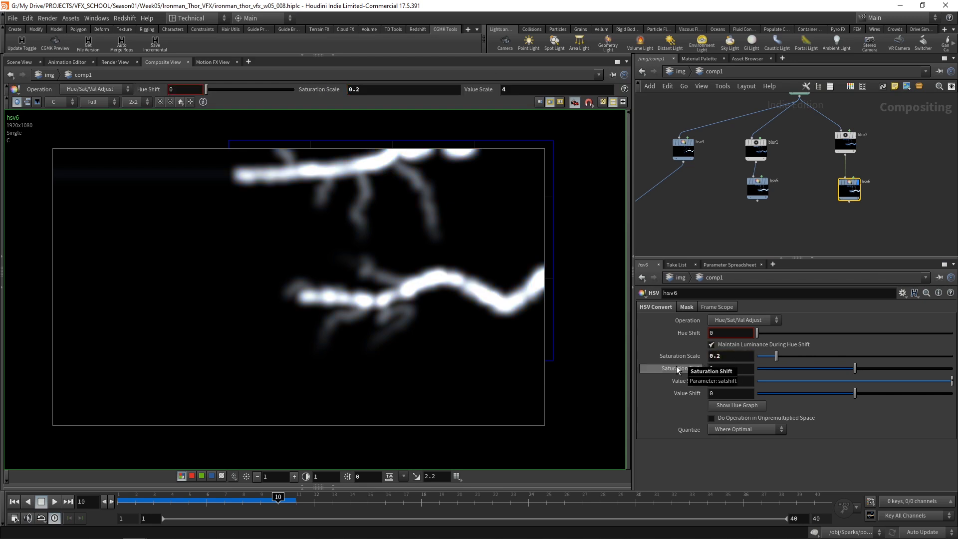
Step: Add a Layer node in the empty space below the hsv5 and hsv6 nodes
middle_drag(892, 229, 872, 214)
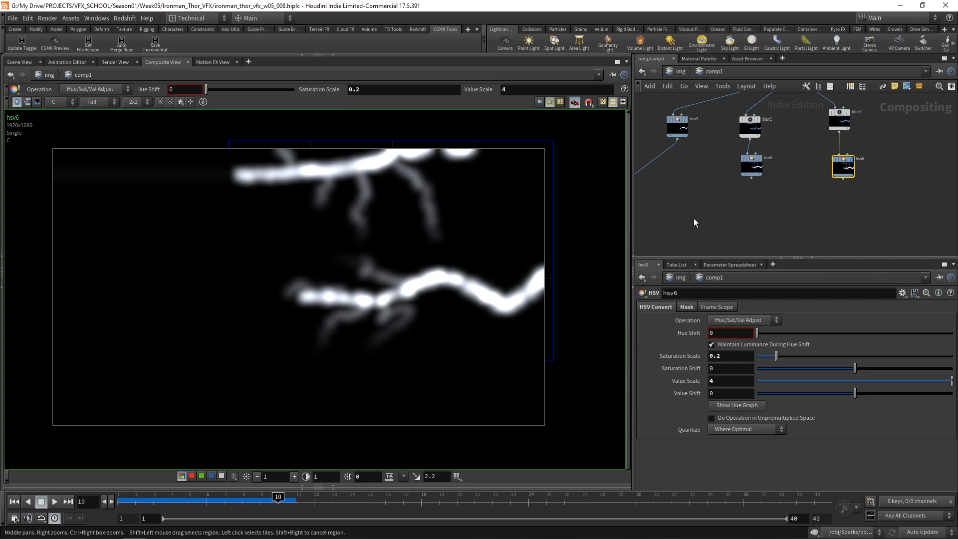
middle_drag(780, 213, 793, 187)
scroll(769, 195, down, 1)
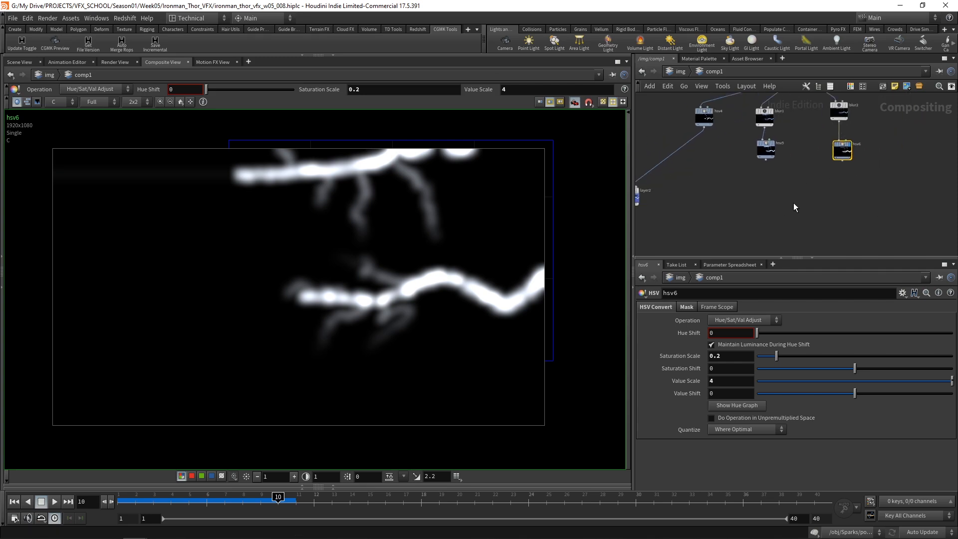
key(Tab)
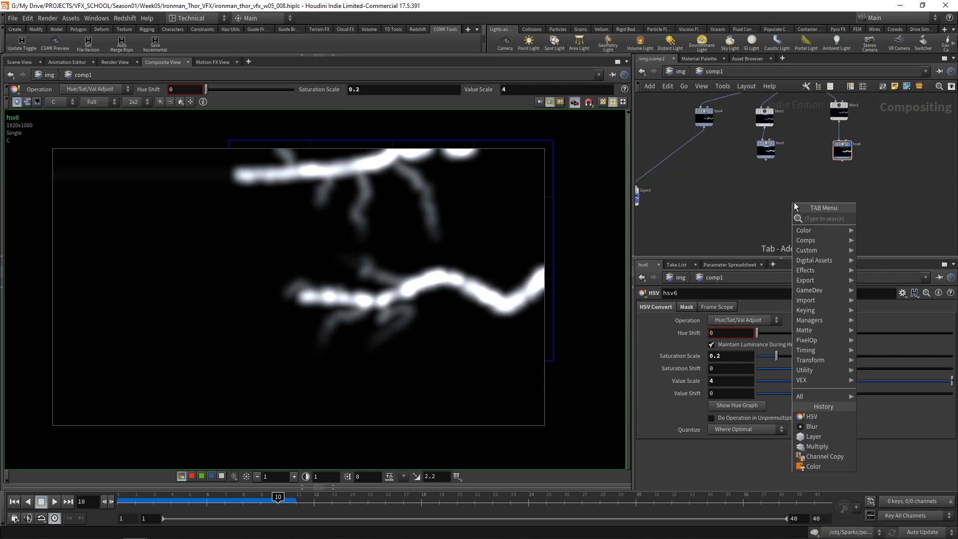
text(layer)
key(Return)
click(794, 202)
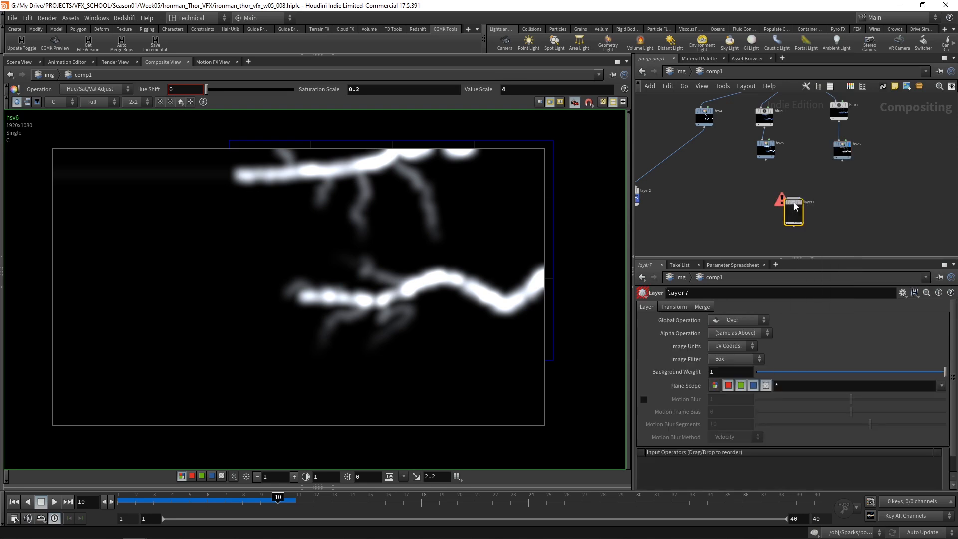
Step: Connect hsv5 as the new Layer node's first input and hsv6 as its second, and display the layered result
scroll(782, 163, up, 2)
click(759, 158)
click(819, 205)
click(869, 158)
click(832, 208)
click(830, 211)
drag(818, 213, 819, 201)
Step: Set layer7's Global Operation to Add, keeping its Alpha Operation at (Same as Above)
click(735, 318)
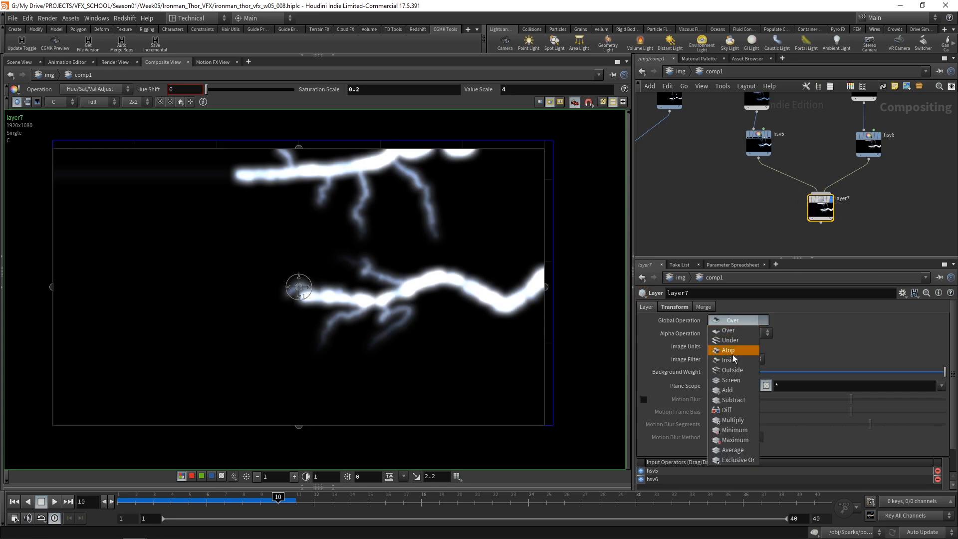
click(741, 387)
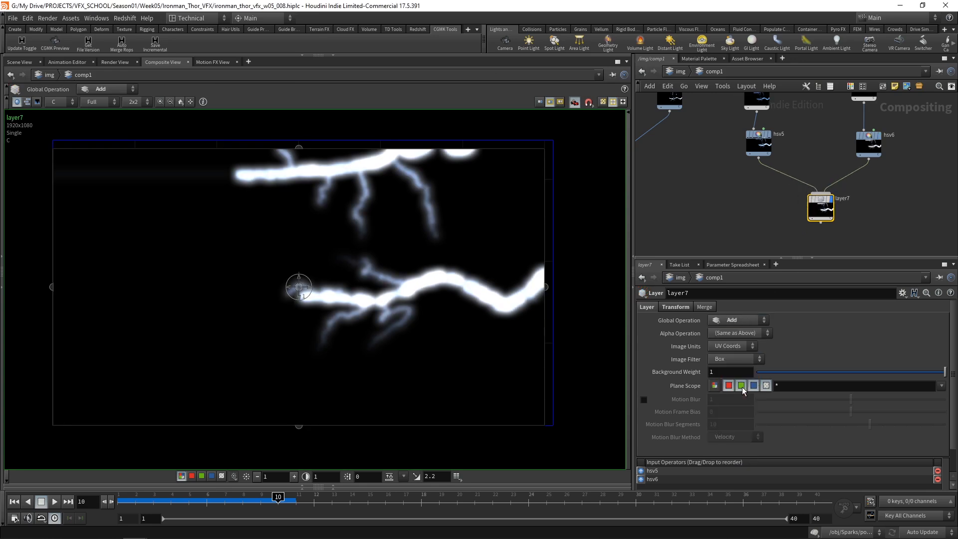
click(734, 333)
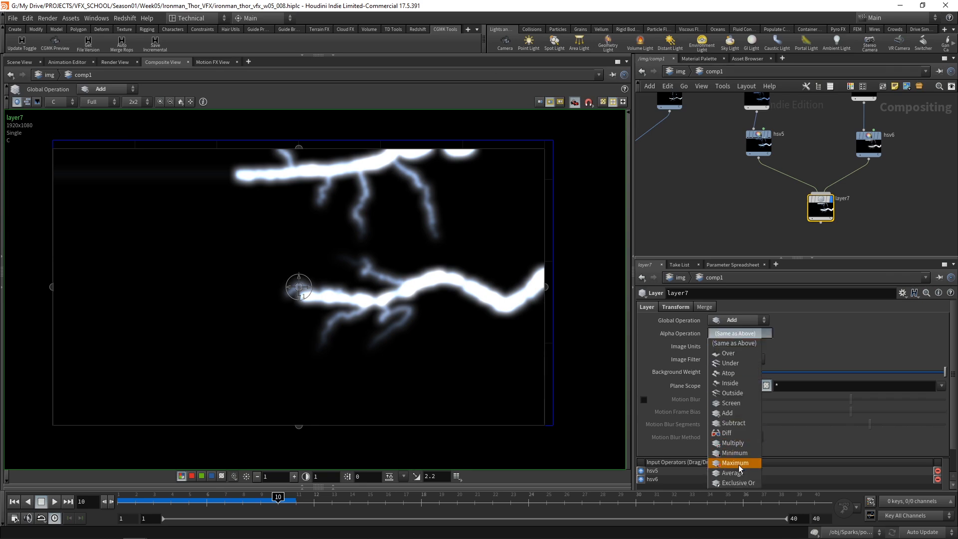
click(733, 343)
Step: Display the hsv4 output for reference and open the layer2 node's parameters to check how the rays are layered
scroll(895, 202, down, 4)
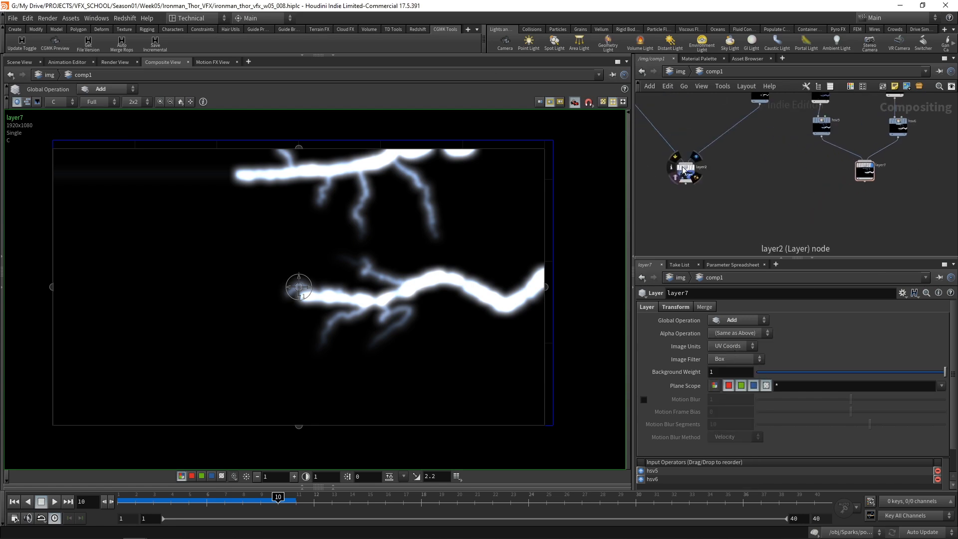
scroll(866, 168, up, 2)
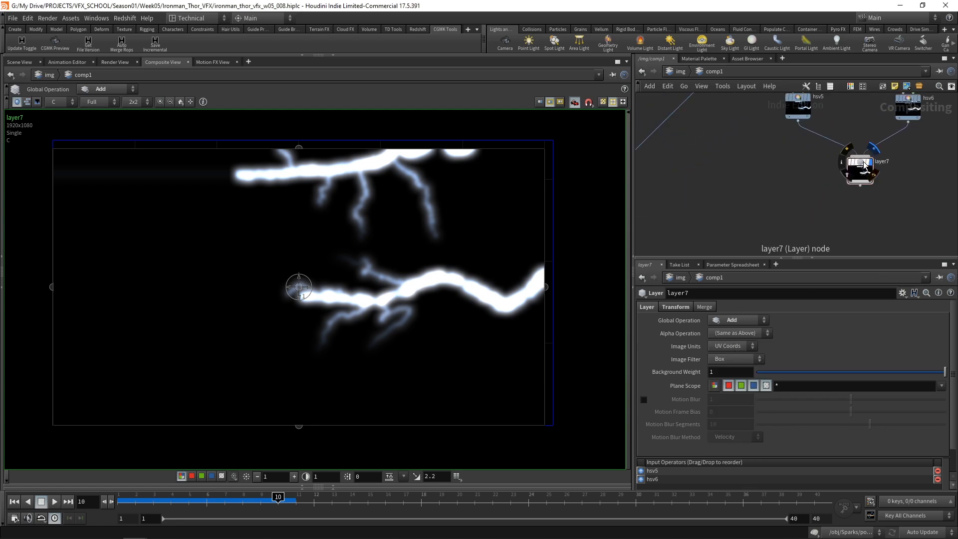
drag(866, 166, 861, 160)
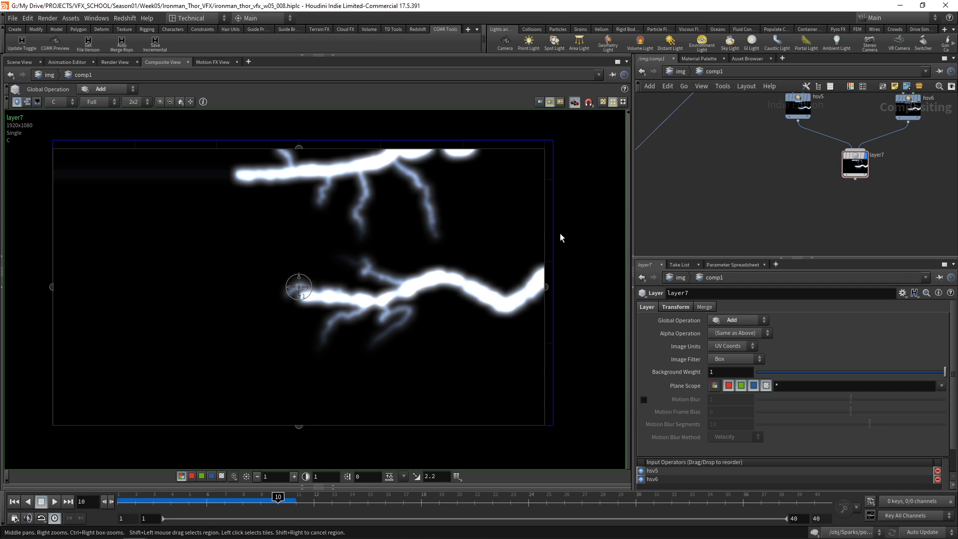
key(h)
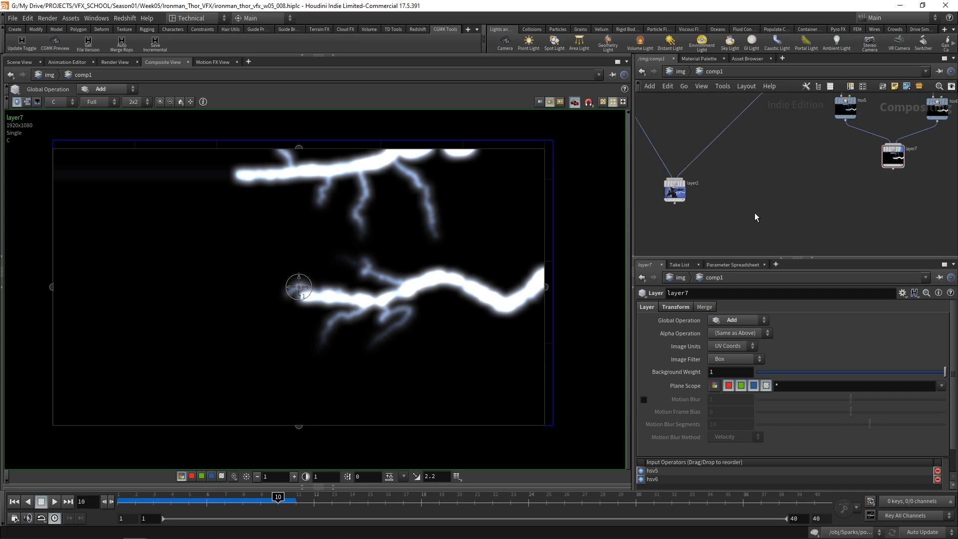
click(682, 189)
middle_drag(729, 209, 753, 224)
scroll(729, 203, down, 2)
scroll(704, 188, up, 1)
scroll(754, 222, down, 1)
scroll(787, 152, up, 2)
drag(784, 141, 770, 141)
middle_drag(767, 245, 783, 175)
scroll(715, 191, up, 2)
click(687, 192)
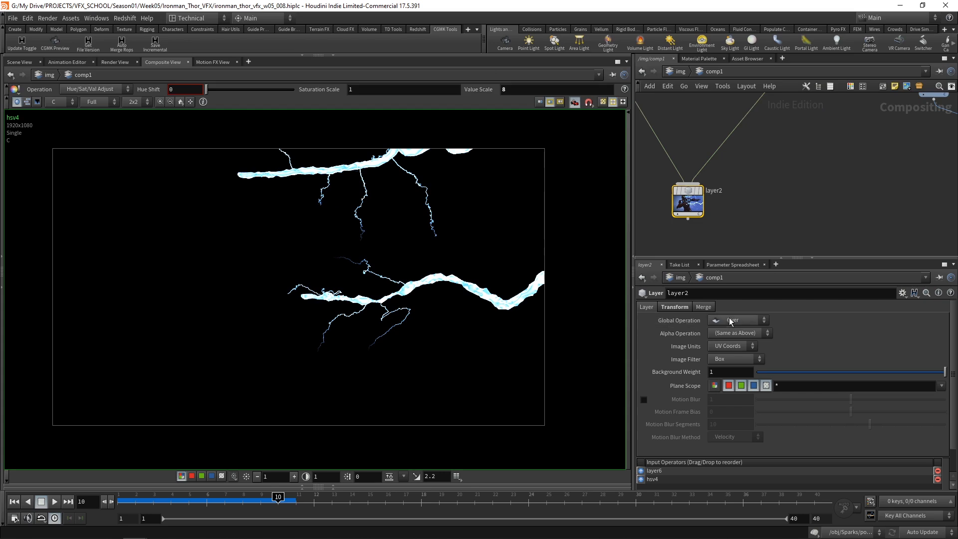
Step: Add another Layer node below layer2 and layer7, and connect layer2's output as its first input
scroll(800, 151, down, 3)
key(Tab)
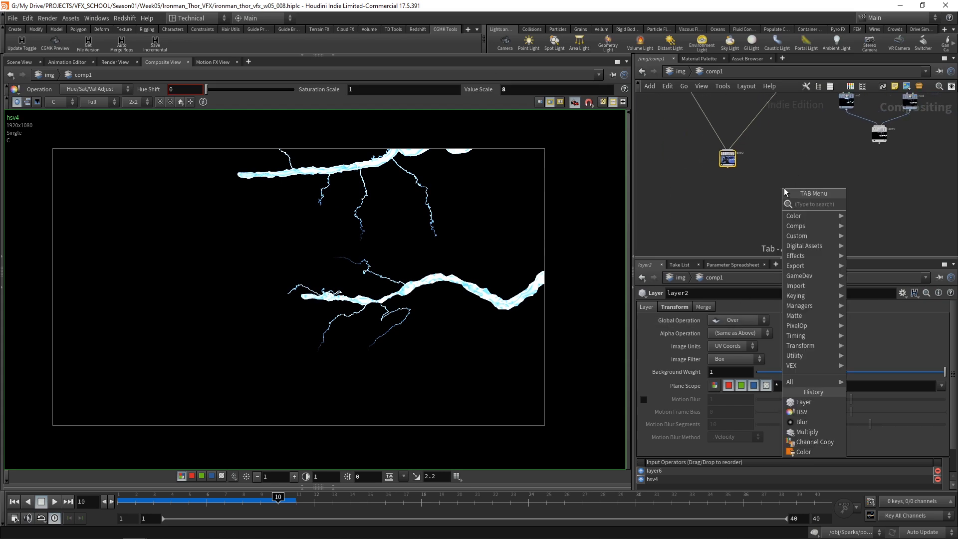
text(la)
key(Return)
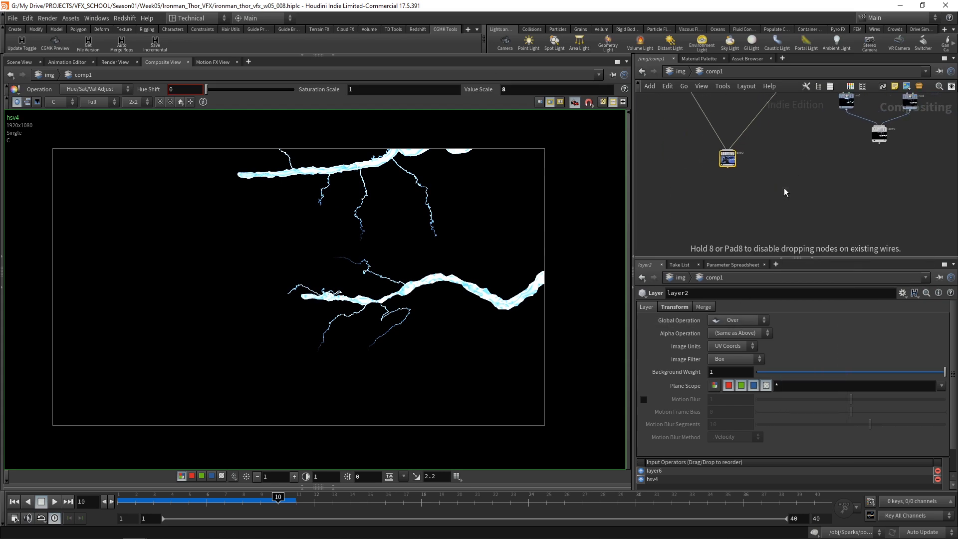
click(784, 188)
scroll(783, 187, up, 2)
click(704, 151)
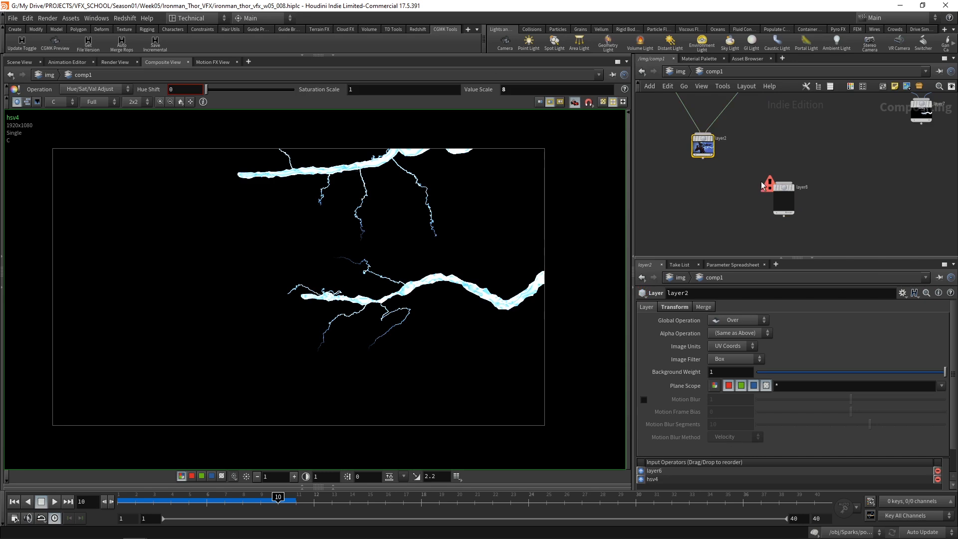
drag(703, 159, 783, 182)
scroll(731, 229, down, 1)
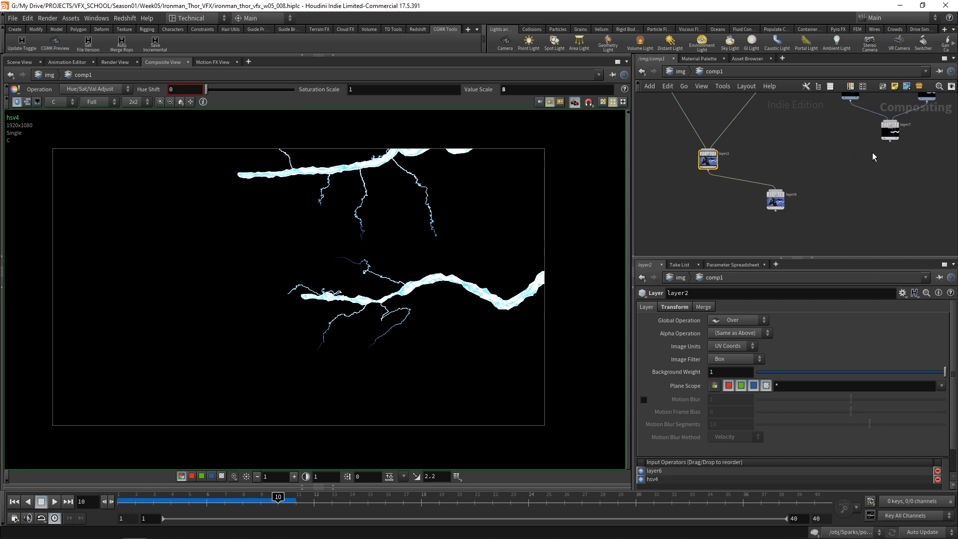
Step: Feed layer7 into the new Layer node's second input, display the composite, and set its Global Operation to Add
click(890, 140)
click(776, 189)
click(775, 199)
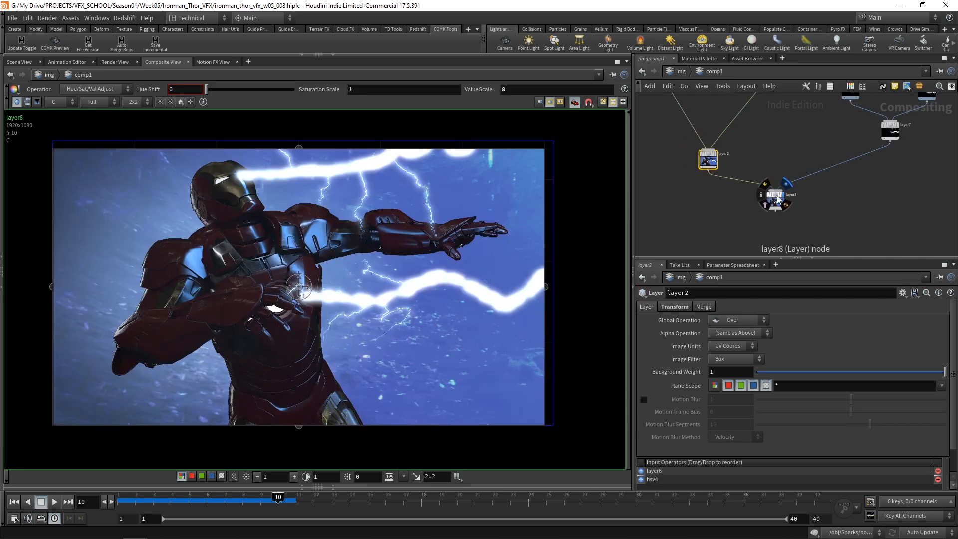
click(751, 320)
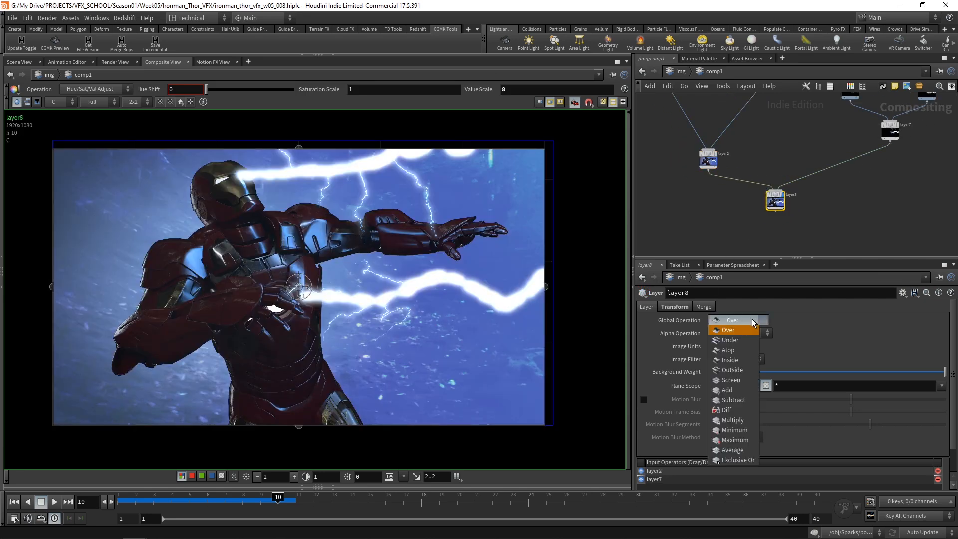
click(732, 389)
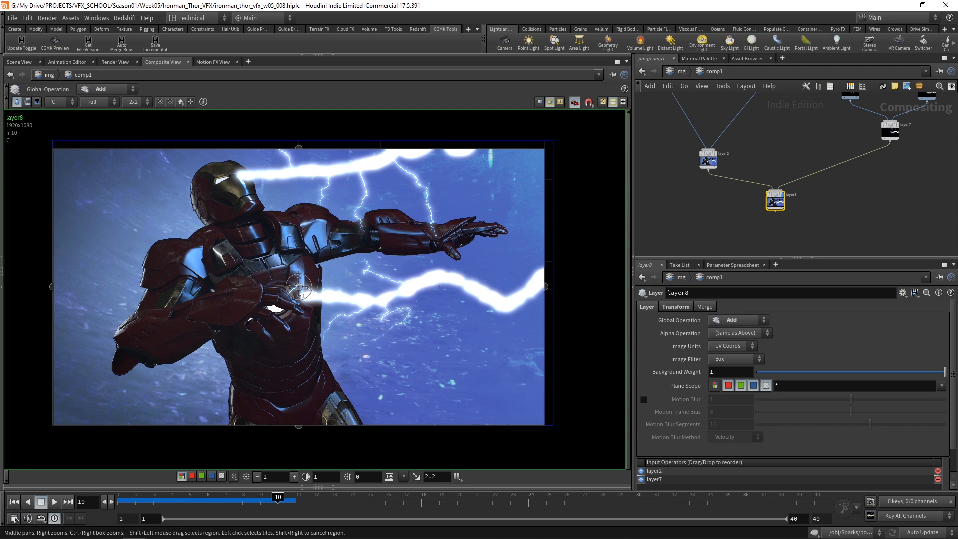
Step: Move layer7 away from the HSV nodes and insert a Color Correct node on the wire between hsv5 and layer7
mouse_move(898, 160)
middle_down()
mouse_move(818, 205)
mouse_move(864, 188)
middle_up()
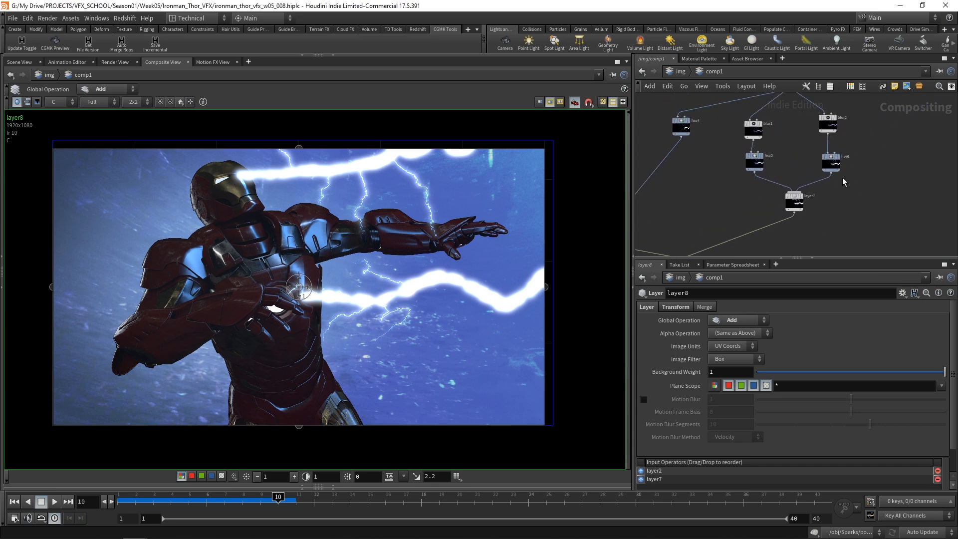
scroll(853, 189, up, 3)
middle_drag(854, 196, 852, 145)
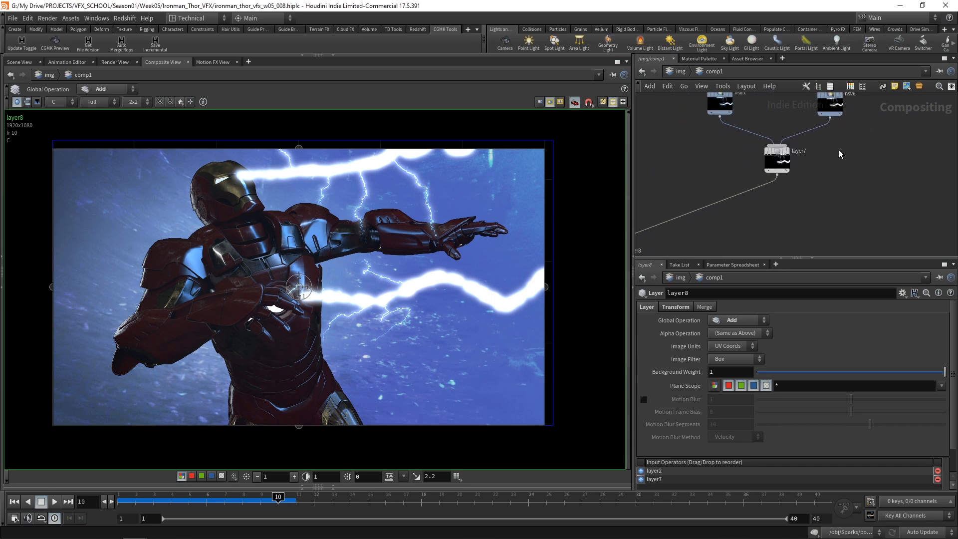
drag(779, 151, 801, 172)
middle_drag(728, 158, 731, 179)
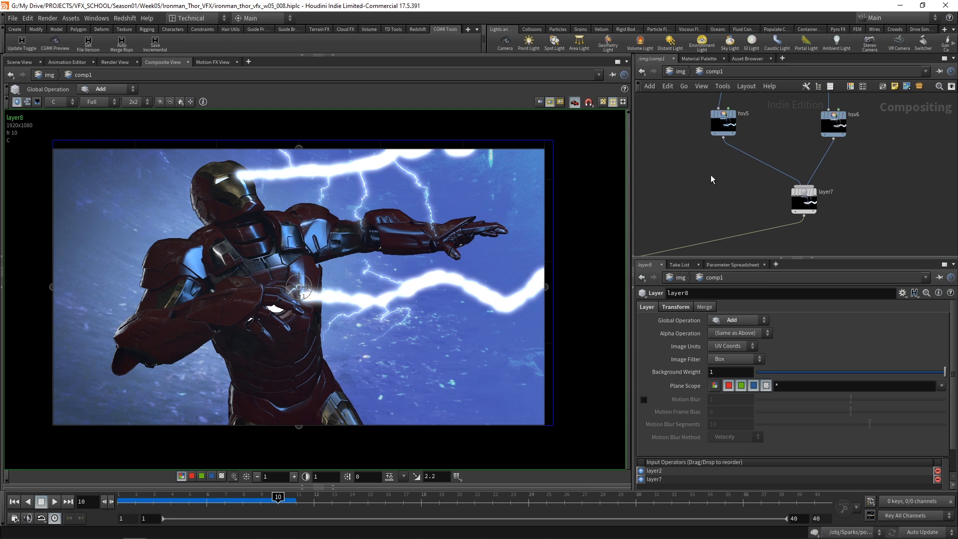
key(Tab)
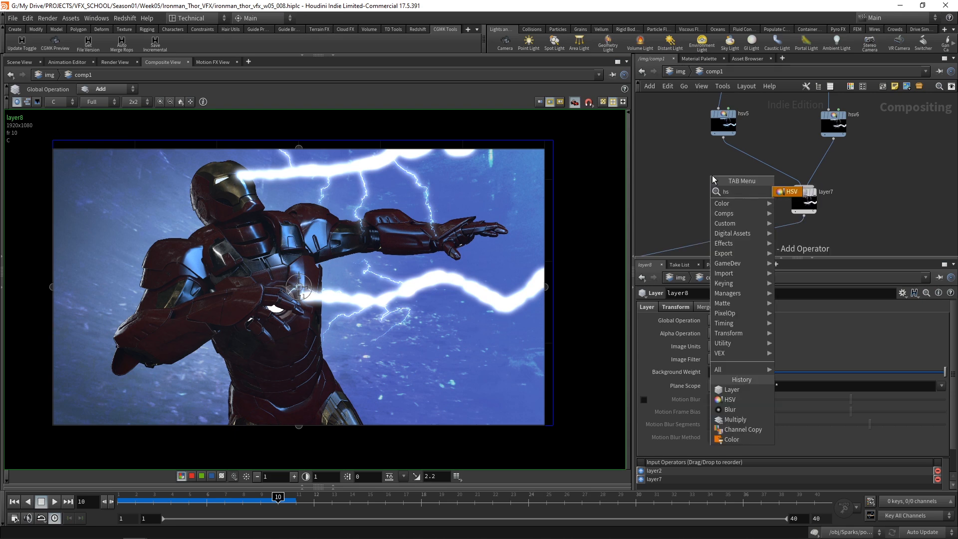
text(color)
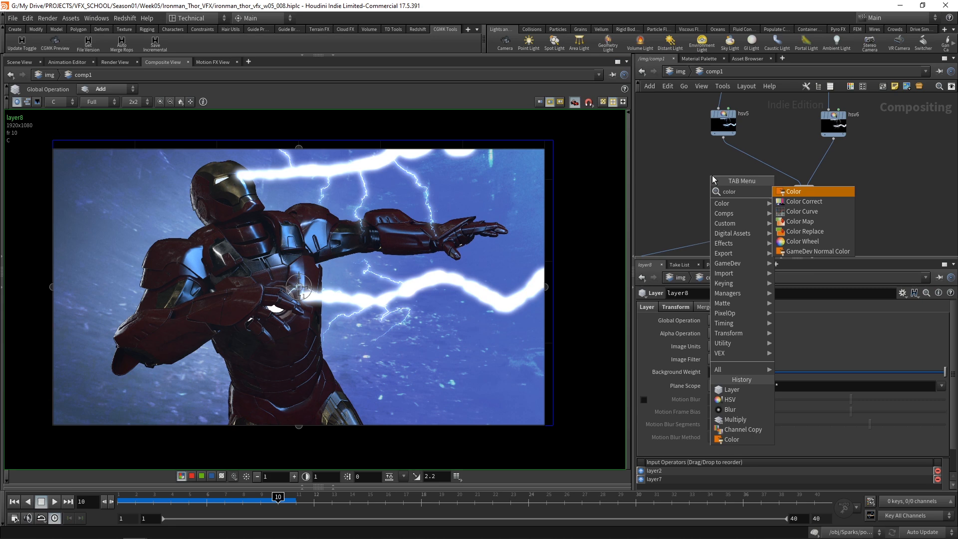
click(801, 201)
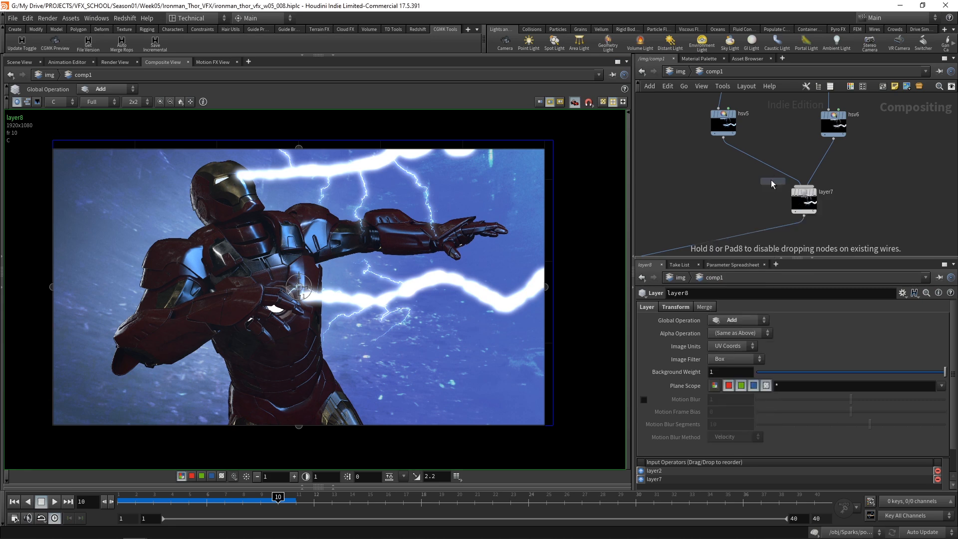
click(752, 163)
Step: Set the Color Correct node's Master Mult Red value to 2
scroll(793, 394, down, 2)
scroll(793, 394, down, 2)
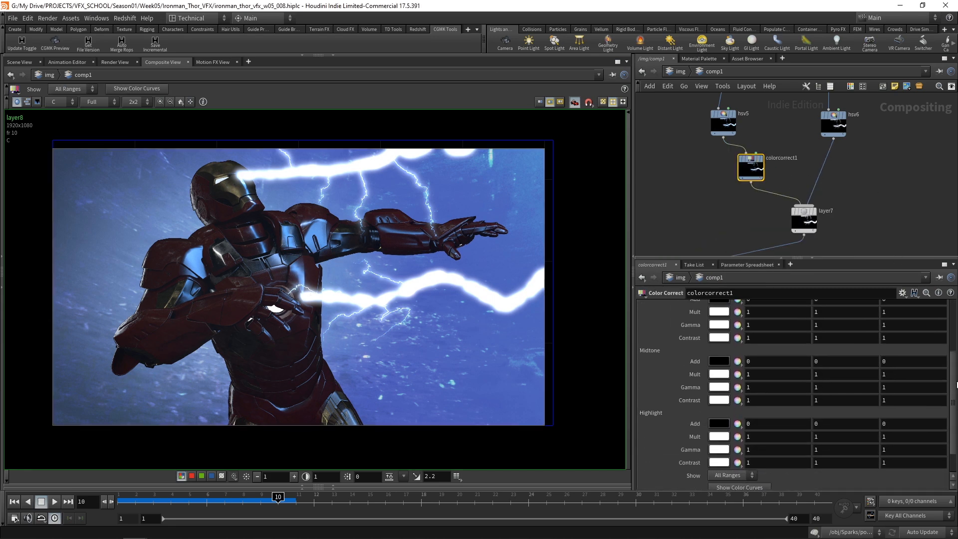
scroll(690, 344, up, 8)
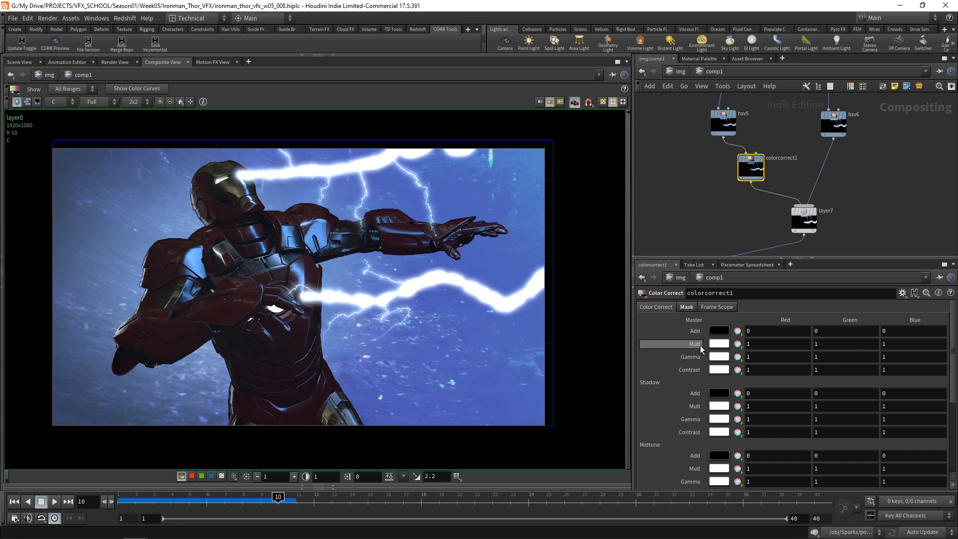
click(748, 343)
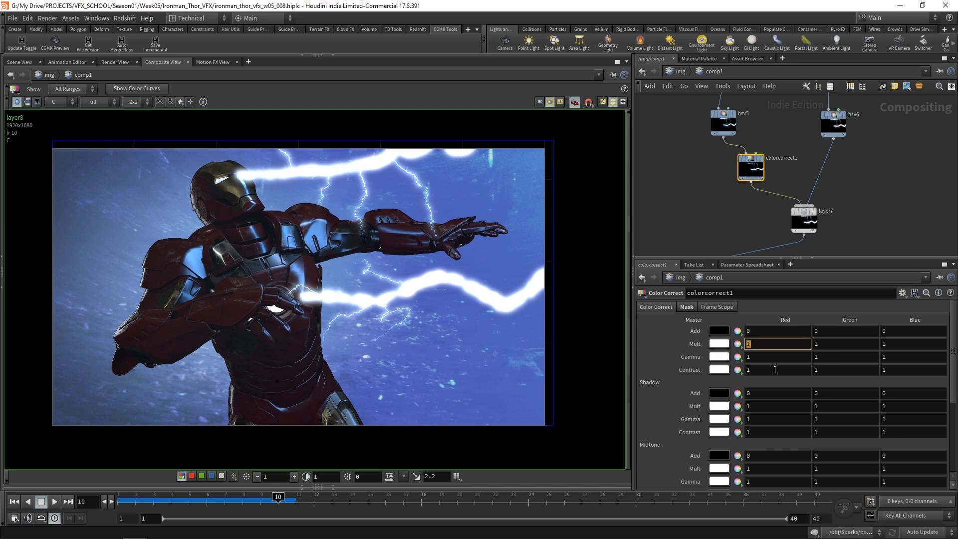
drag(751, 170, 736, 167)
scroll(726, 147, down, 2)
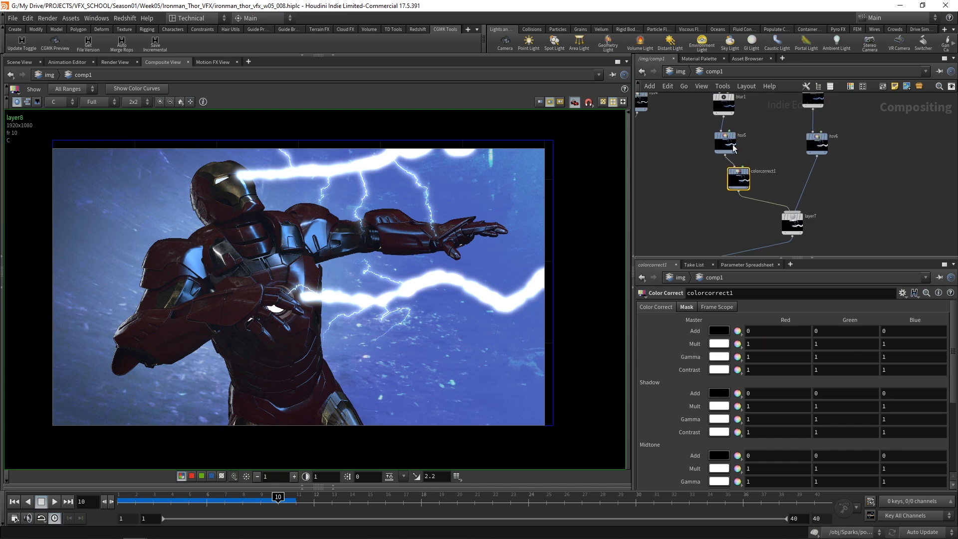
click(756, 345)
text(2)
key(Return)
Step: Toggle the bypass of colorcorrect1 repeatedly to compare the close-up lightning glow with and without the red correction
middle_drag(788, 167, 748, 148)
scroll(781, 133, down, 1)
scroll(743, 142, up, 3)
mouse_move(750, 146)
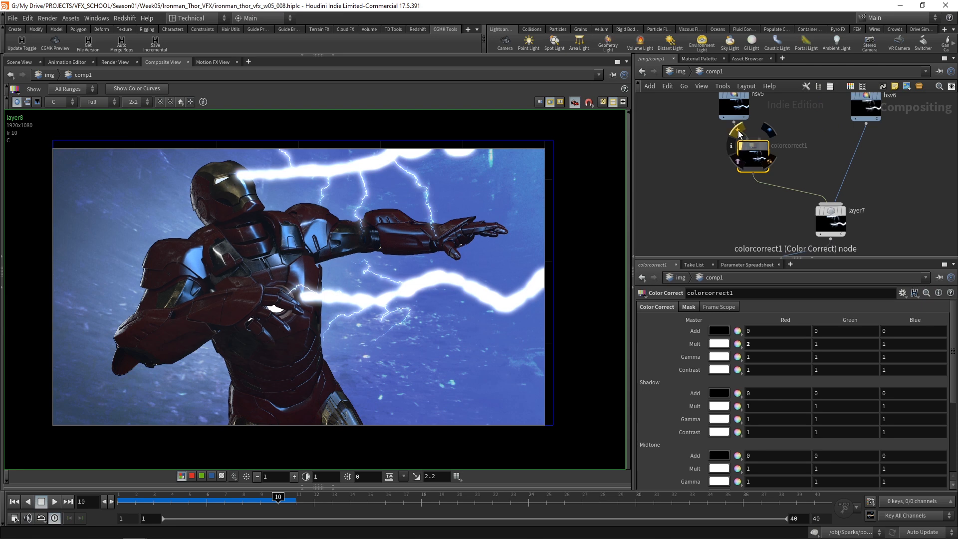
scroll(440, 263, up, 2)
scroll(437, 267, up, 3)
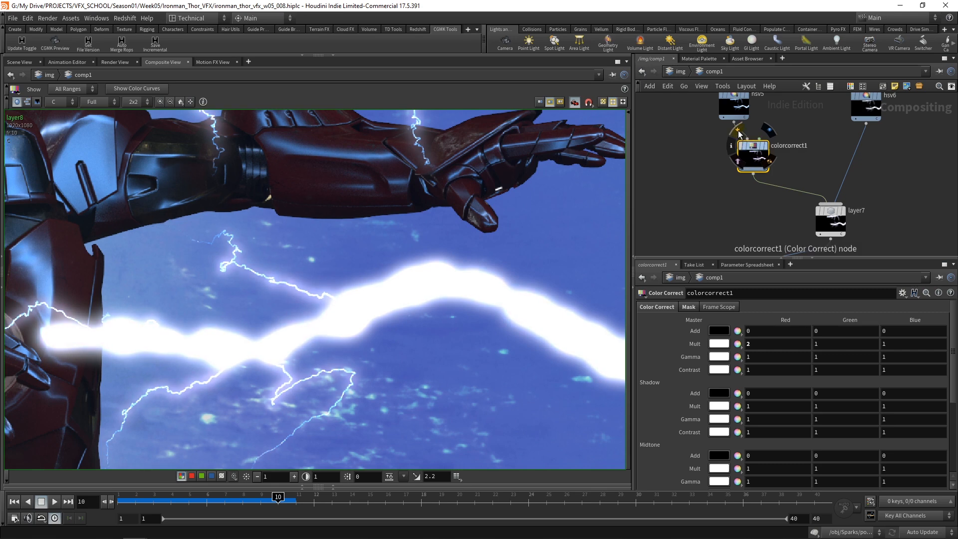
click(739, 132)
click(738, 133)
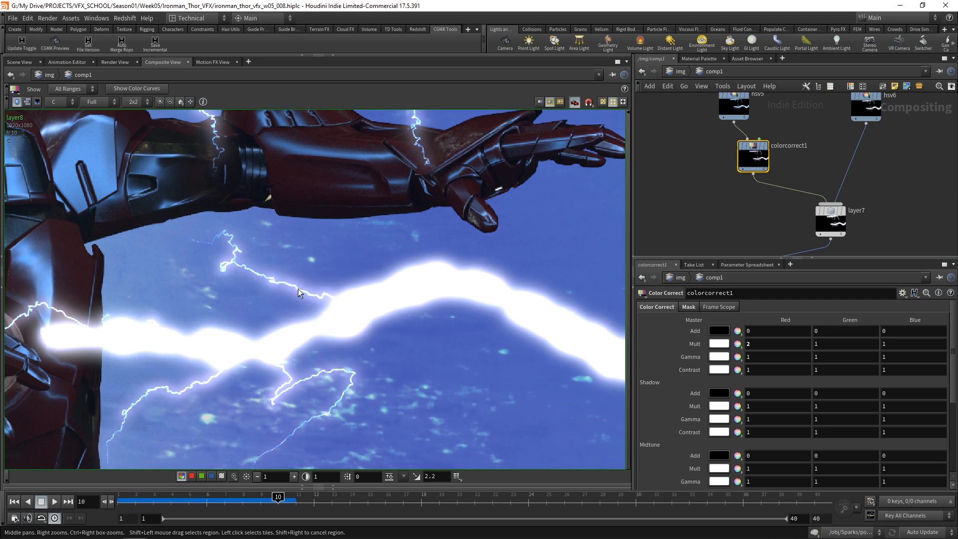
click(738, 133)
click(739, 132)
click(738, 132)
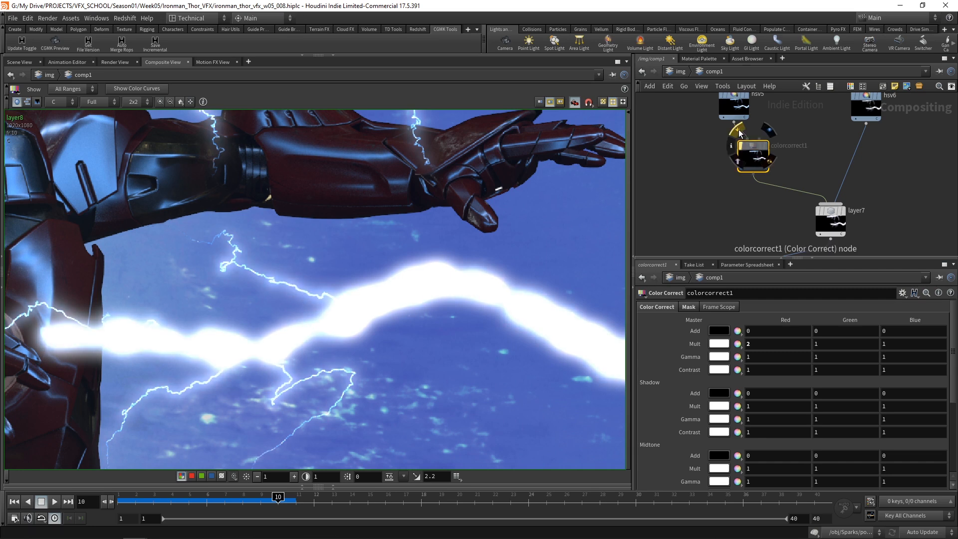
click(739, 133)
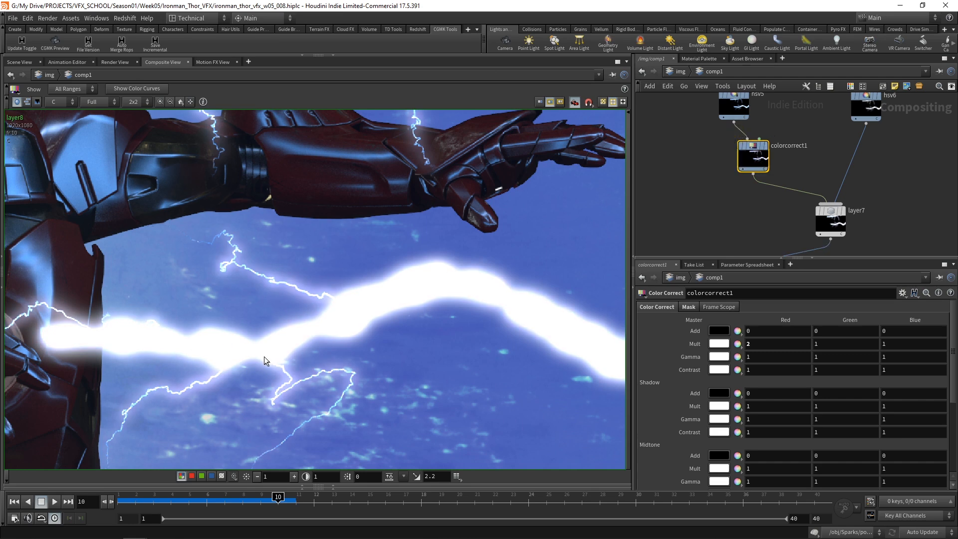
scroll(265, 356, down, 4)
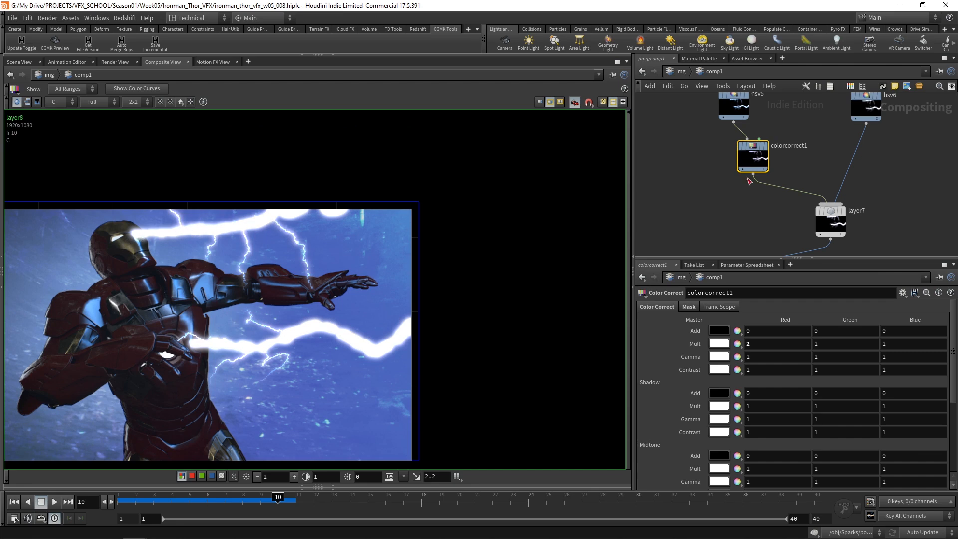
Step: Set the Value Scale of the hsv4 node to 4
scroll(793, 165, down, 4)
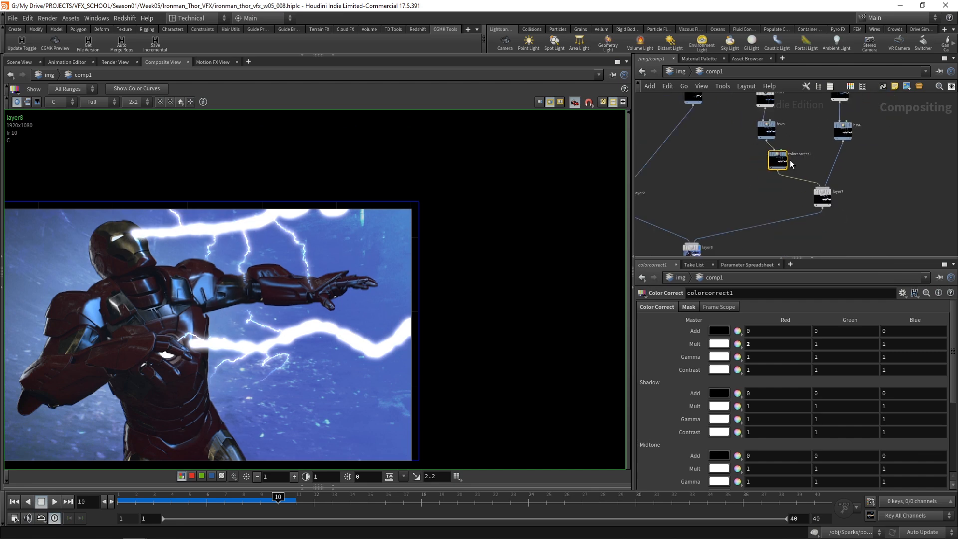
middle_drag(795, 143, 803, 166)
click(701, 116)
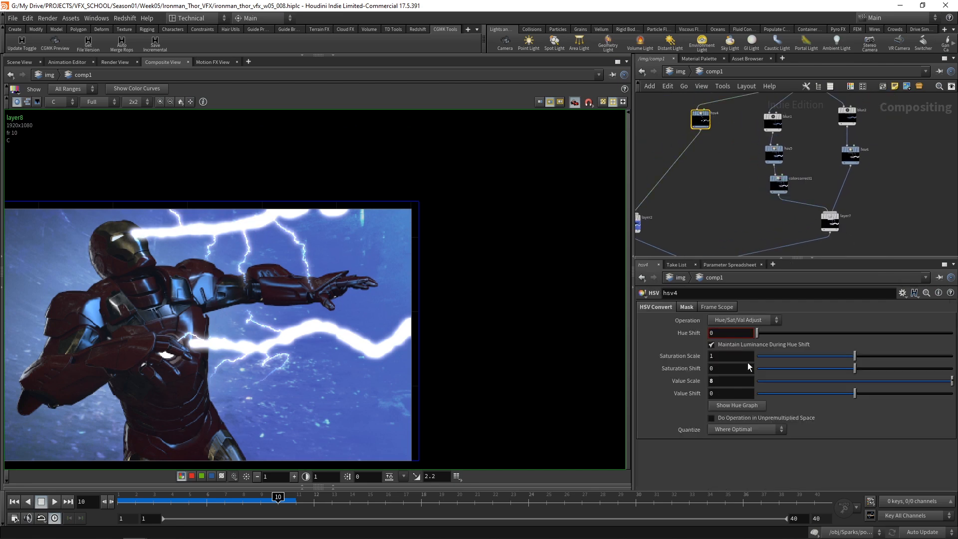
double_click(724, 381)
text(4)
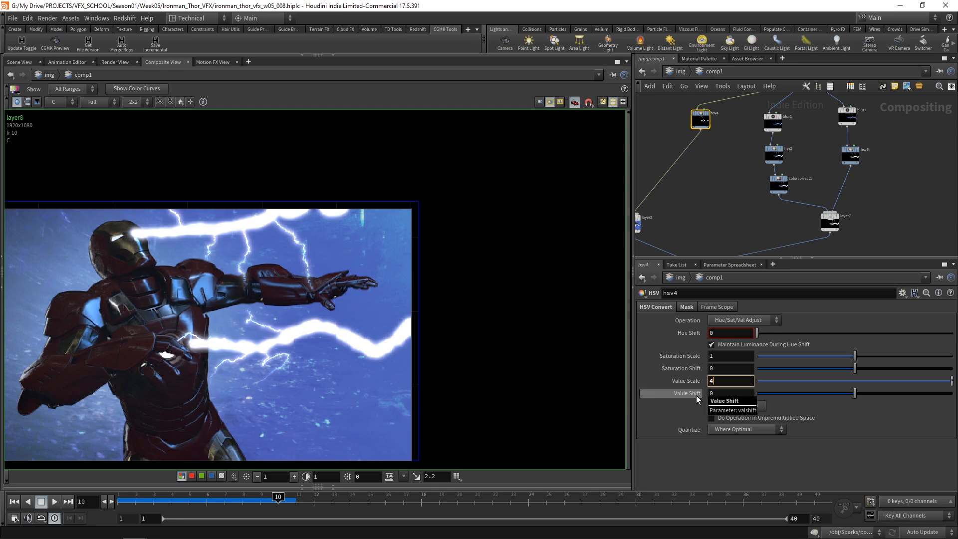
key(Return)
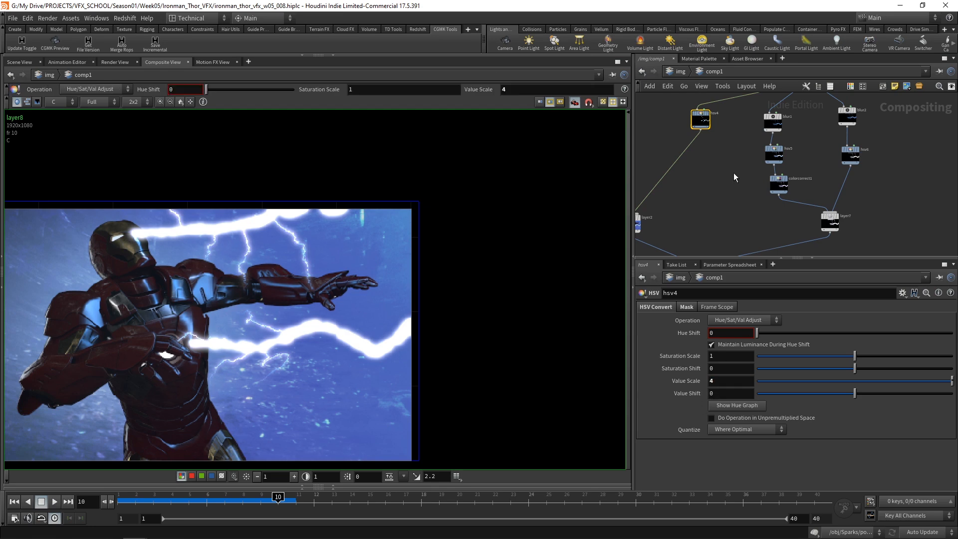
Step: Try a Value Scale of 2 on the hsv5 node, and return it to 4
scroll(797, 111, up, 3)
click(763, 169)
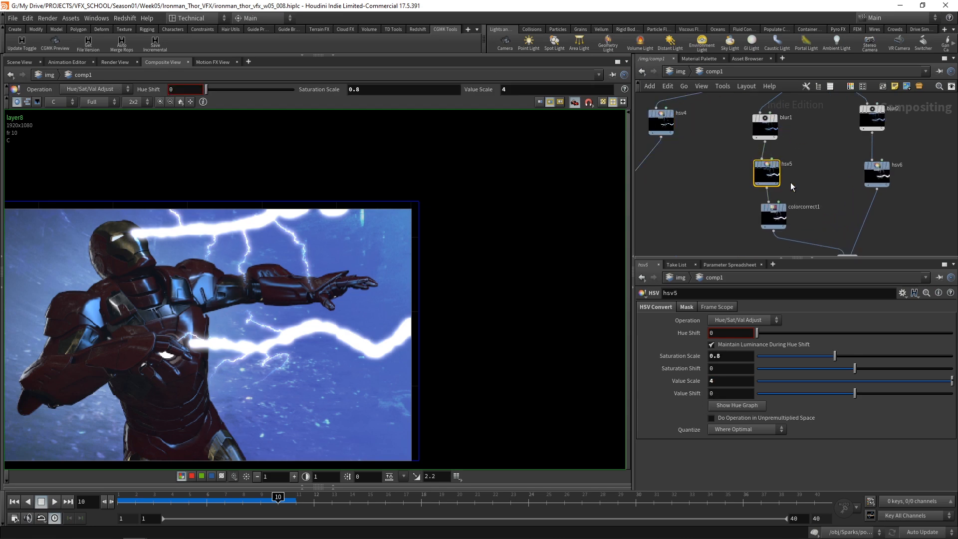
middle_drag(823, 195, 819, 168)
drag(767, 181, 763, 178)
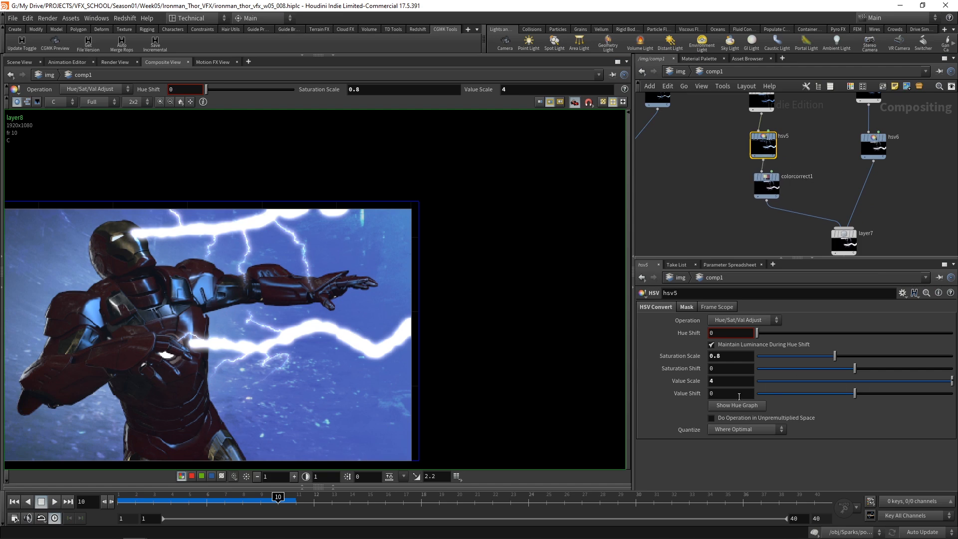
click(717, 382)
text(2)
key(Return)
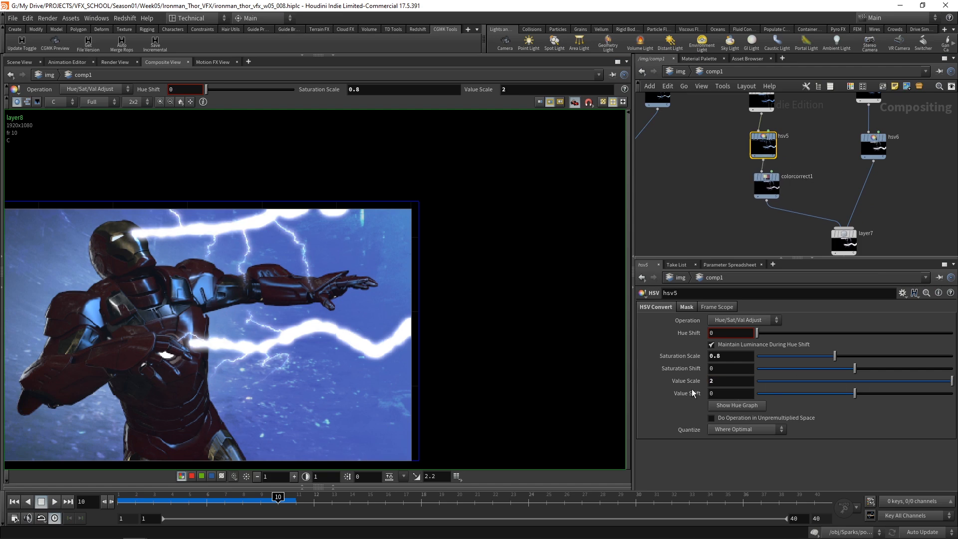
drag(721, 381, 697, 391)
text(4)
key(Return)
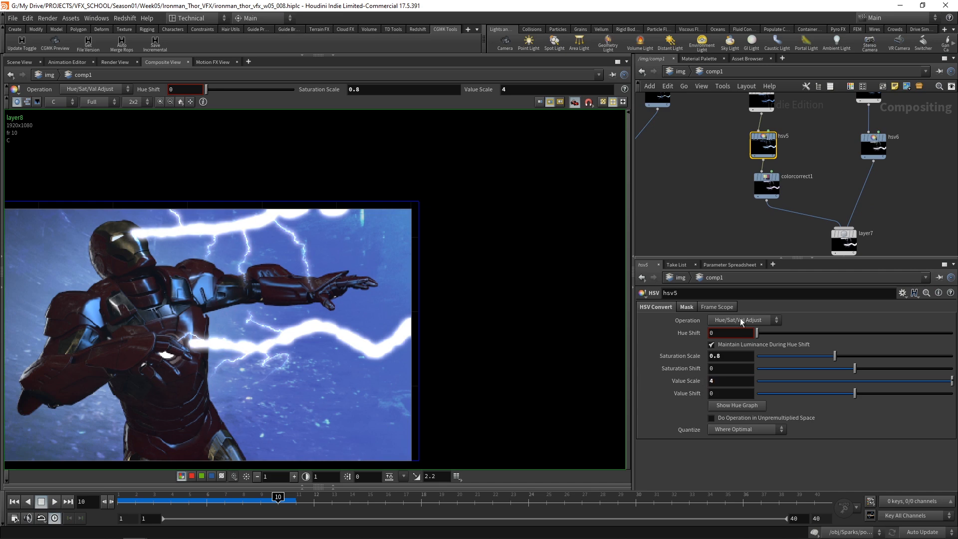
Step: Set the Value Scale of the hsv6 node to 1 and check the lightning glow in the composite
middle_drag(896, 180, 881, 167)
click(860, 124)
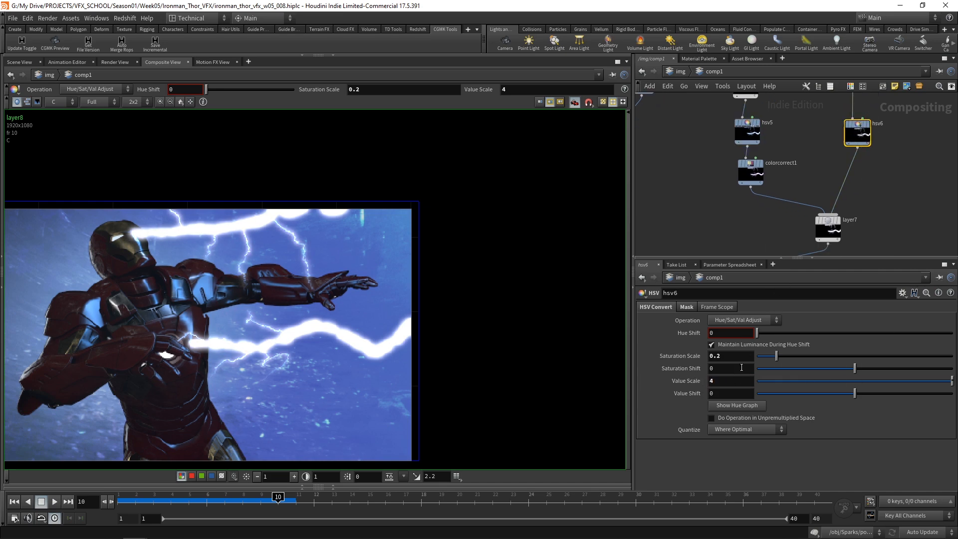
drag(726, 383, 704, 390)
text(1)
key(Return)
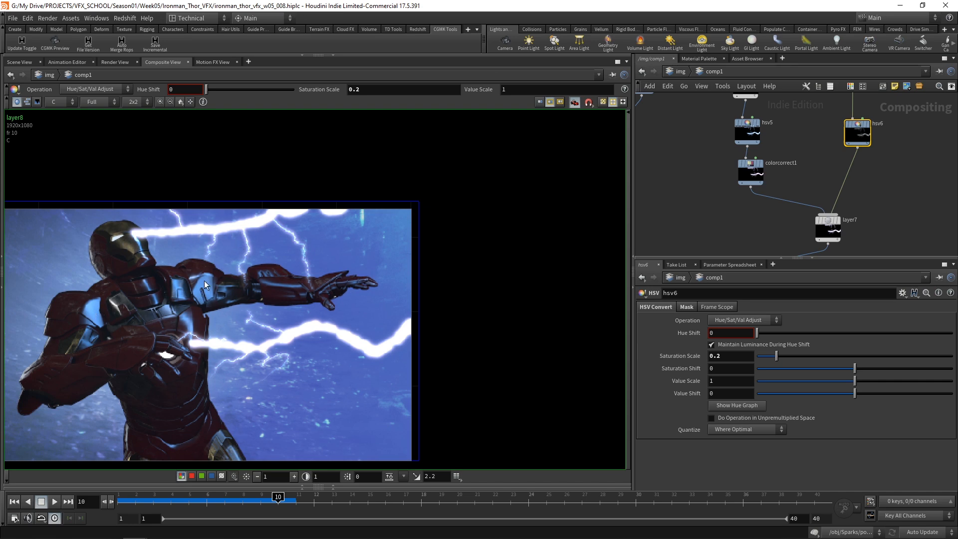
scroll(204, 280, up, 3)
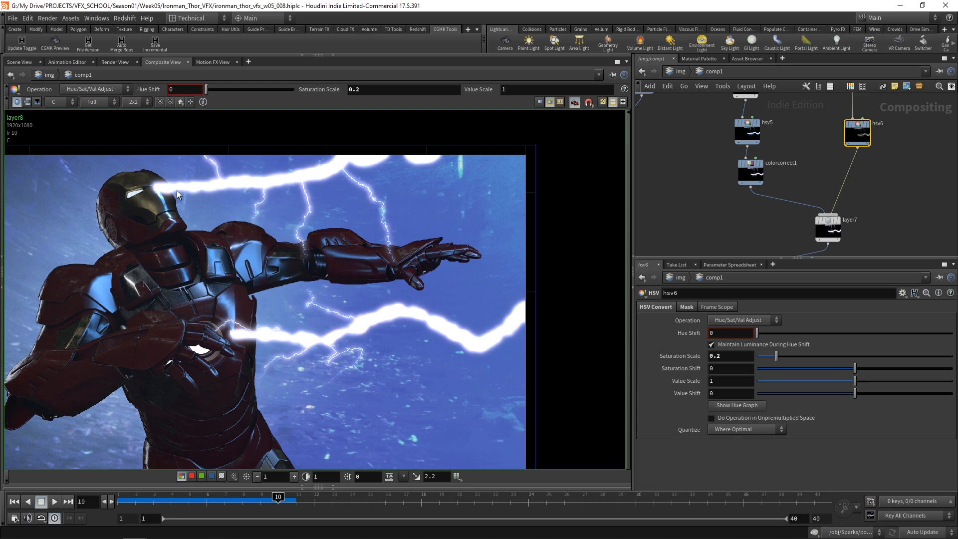
Step: Locate the hsv1 node feeding layer5 and set its Saturation Scale to 0.8
scroll(858, 166, down, 10)
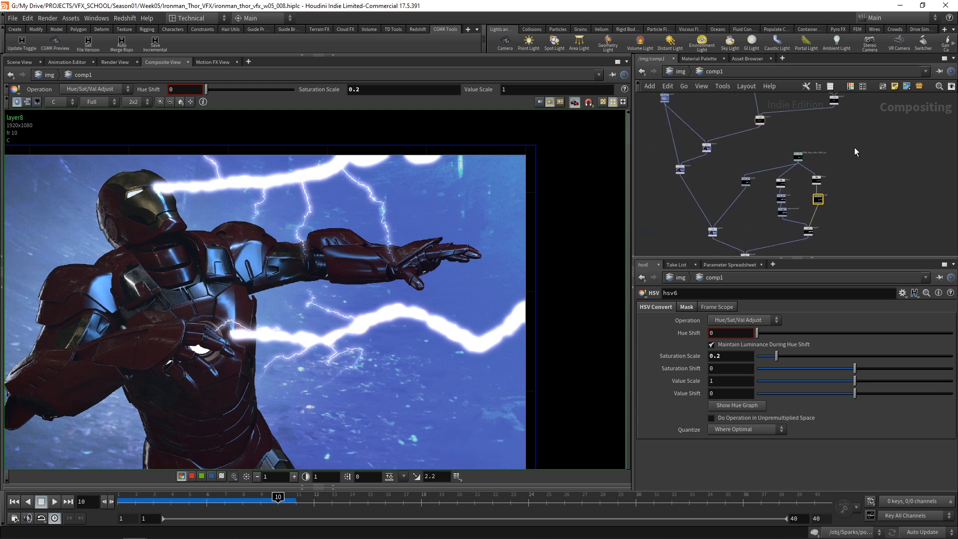
scroll(831, 153, up, 5)
middle_drag(831, 166, 872, 167)
click(823, 144)
click(720, 358)
text(0.8)
key(Return)
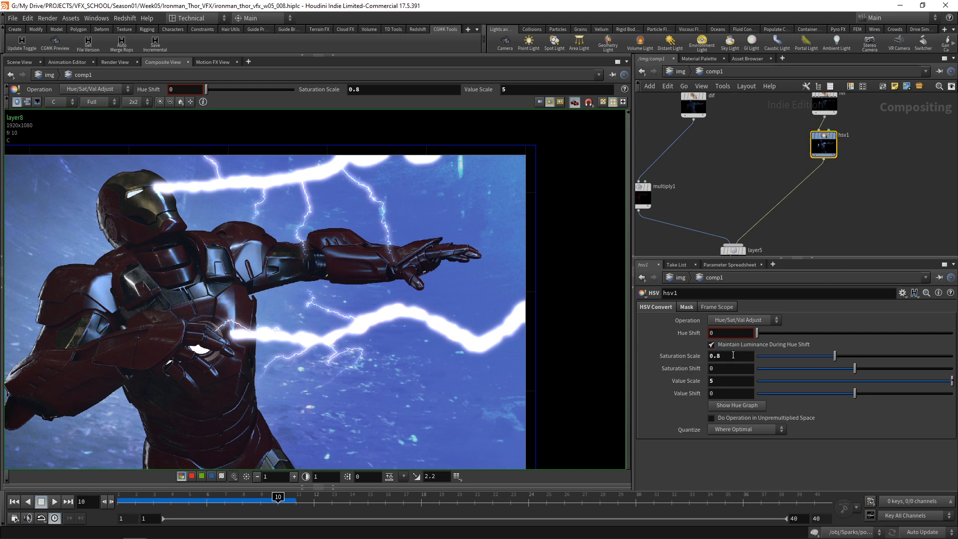
Step: Try a Saturation Scale of 0.9 and a Value Scale of 10 on the hsv1 node
drag(733, 355, 687, 370)
text(0.9)
key(Return)
drag(720, 383, 686, 395)
text(10)
key(Return)
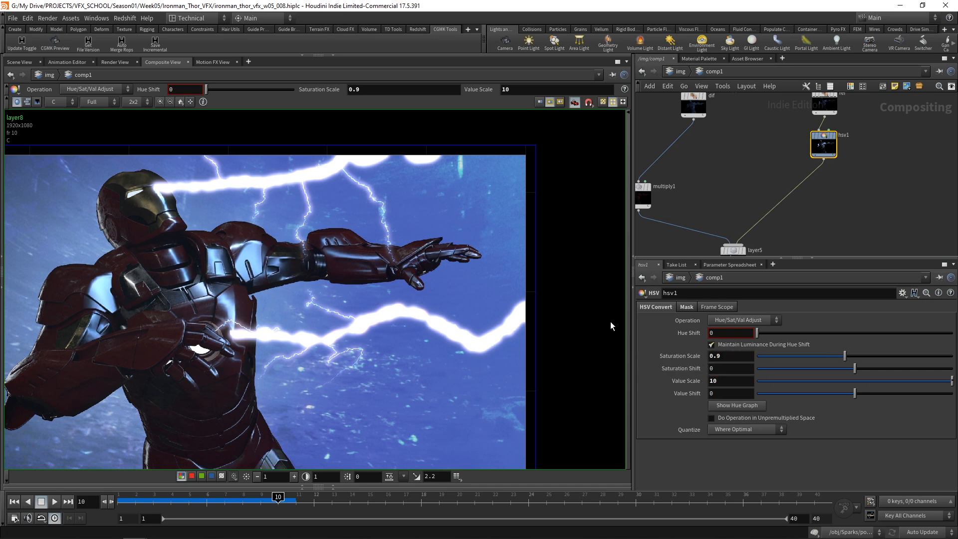
Step: Try Saturation Scale values of 0.5, 0.6 and 0.7 on the hsv1 node
drag(728, 358, 689, 368)
text(0.5)
key(Return)
text(0.6)
key(Return)
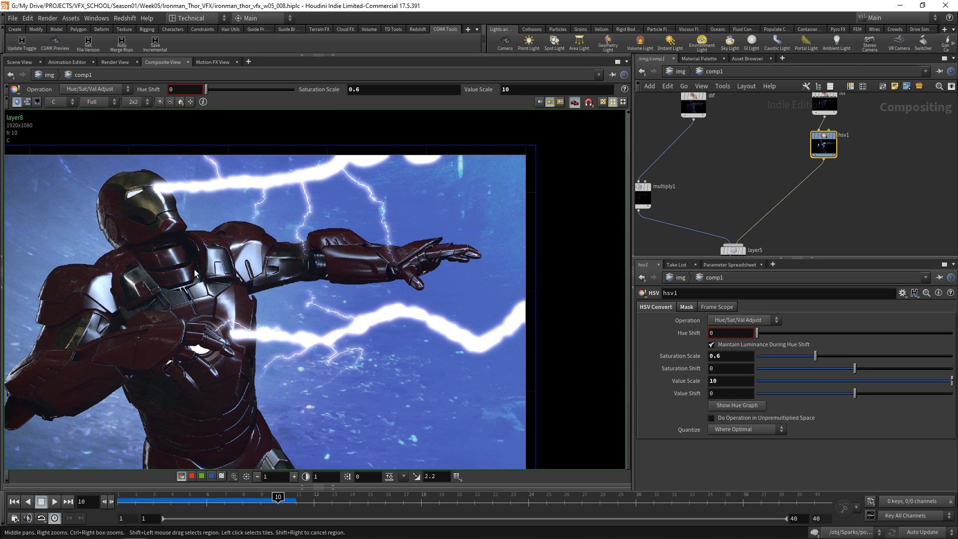
text(0.7)
key(Return)
Step: Try a Value Scale of 20 on the hsv1 node and inspect the armour reflections
click(711, 381)
text(20)
key(Return)
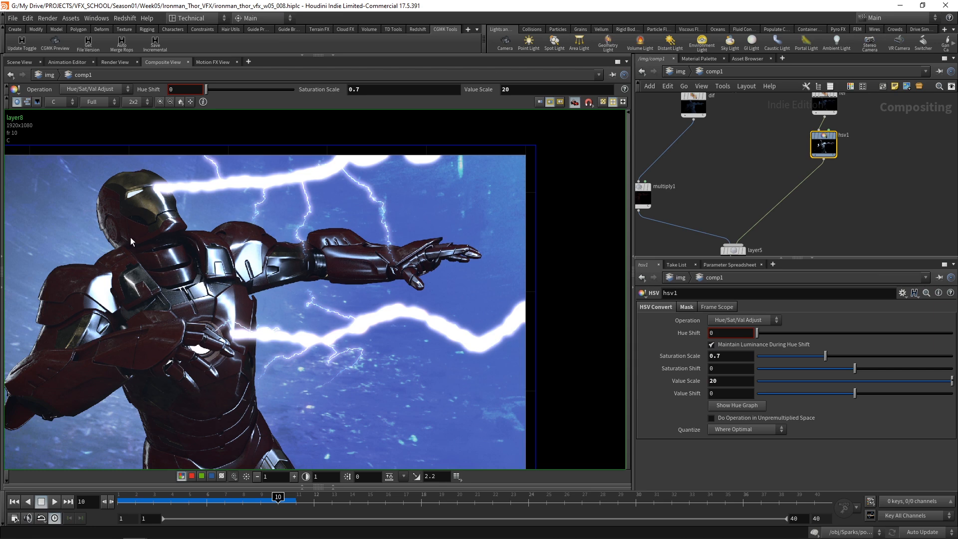
scroll(242, 298, down, 1)
scroll(194, 300, up, 1)
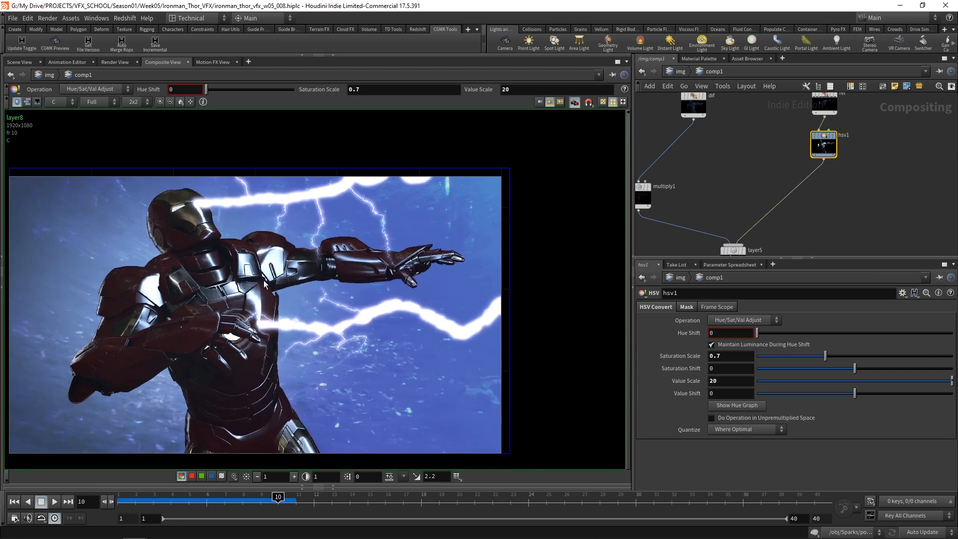
Step: Set hsv1's Saturation Scale to 0.8 and, after trying 12, its Value Scale to 16
key(BackSpace)
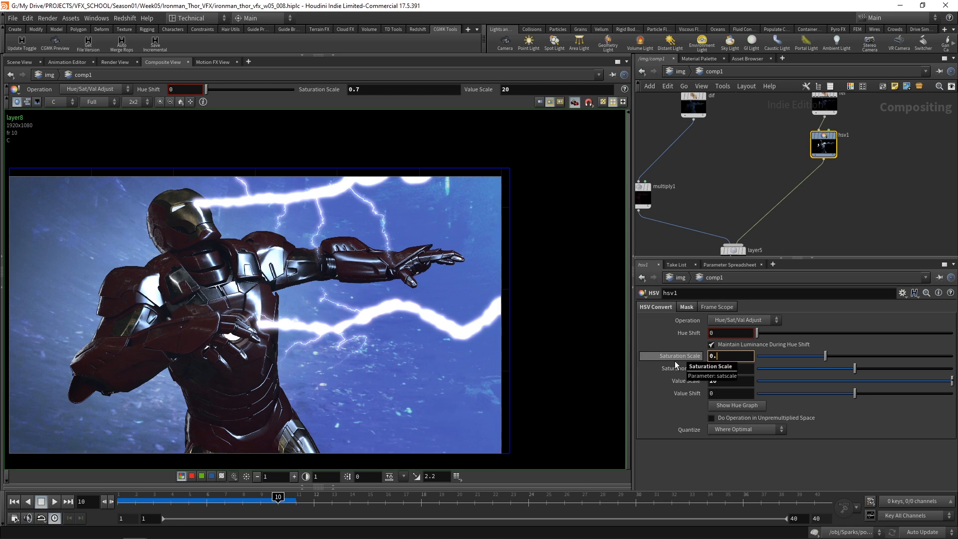
text(8)
key(Return)
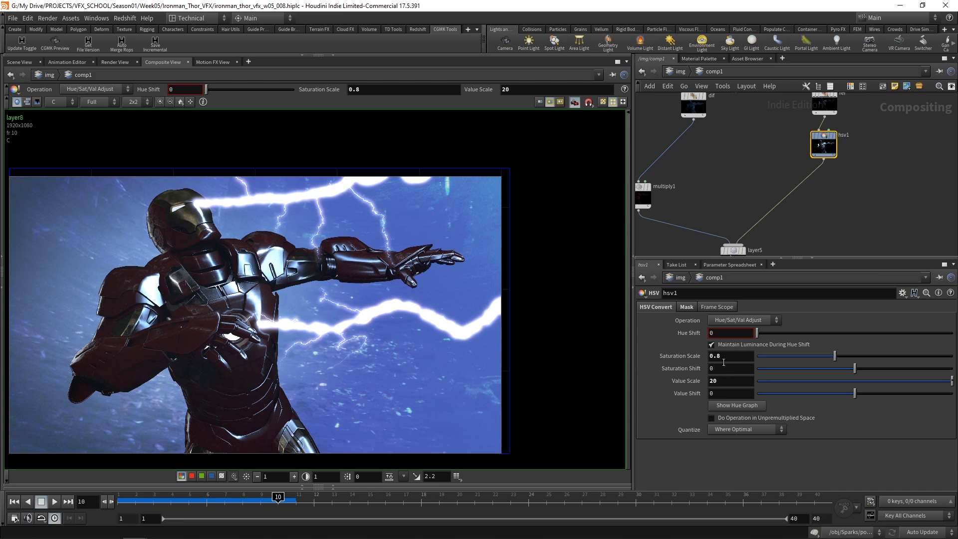
drag(720, 384, 658, 393)
text(12)
key(Return)
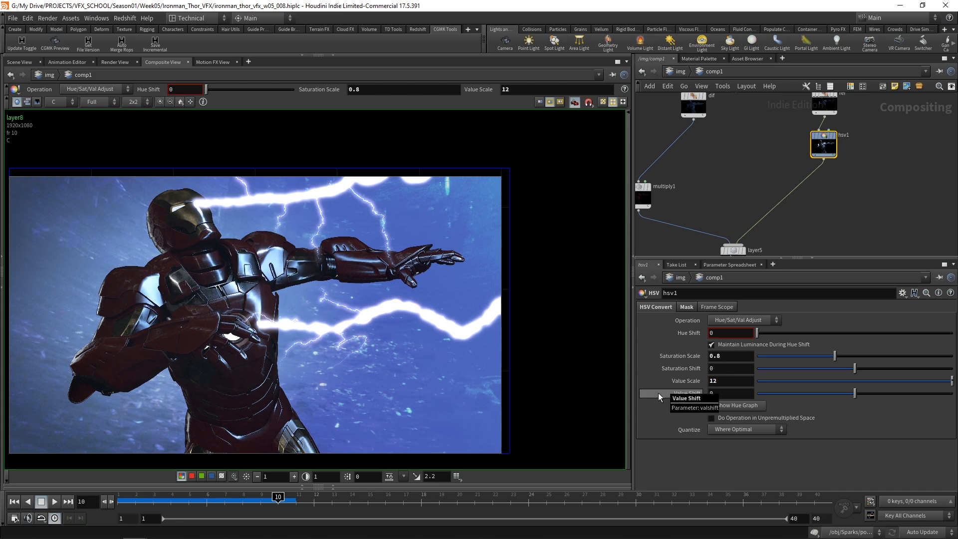
double_click(713, 381)
text(16)
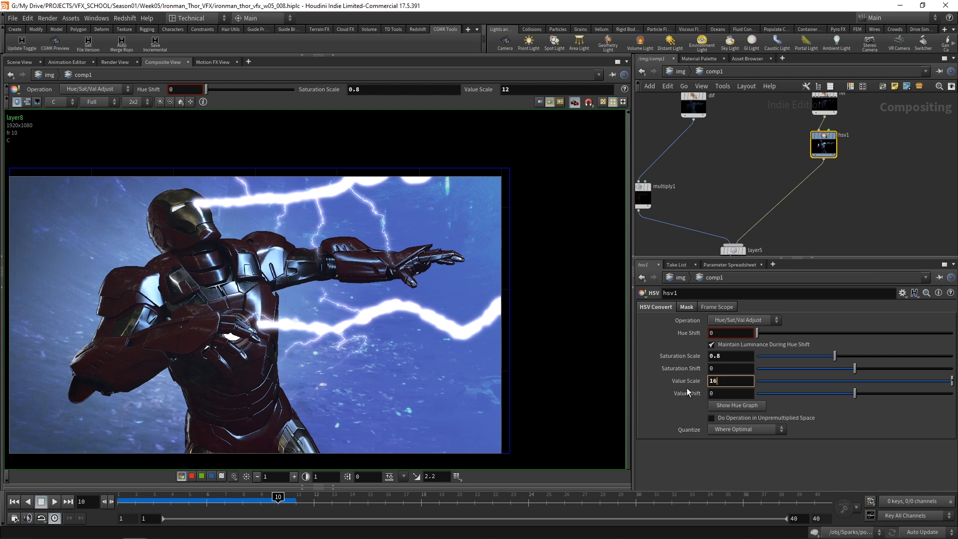
key(Return)
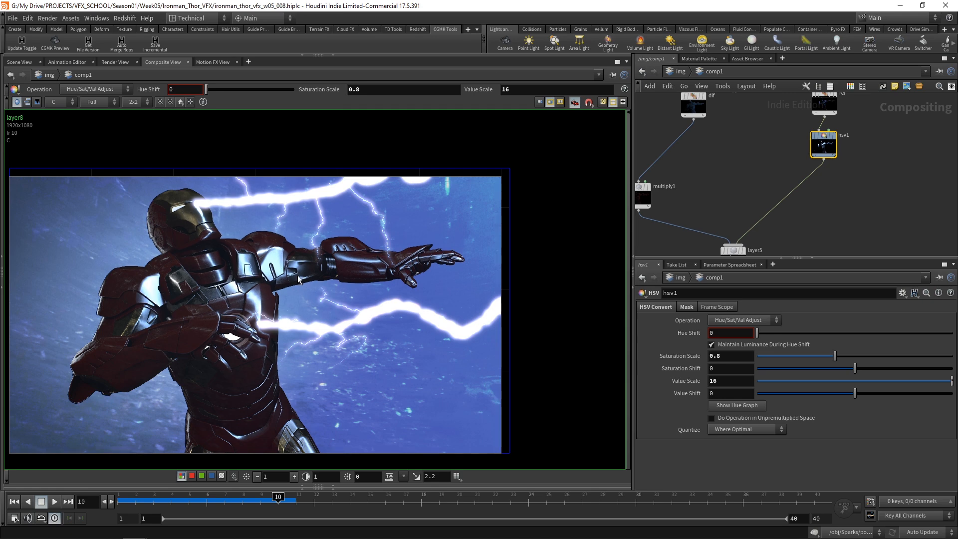
Step: Rearrange the lightning branch's nodes so layer8 sits directly beneath the Layer node fed by hsv4
scroll(808, 187, down, 3)
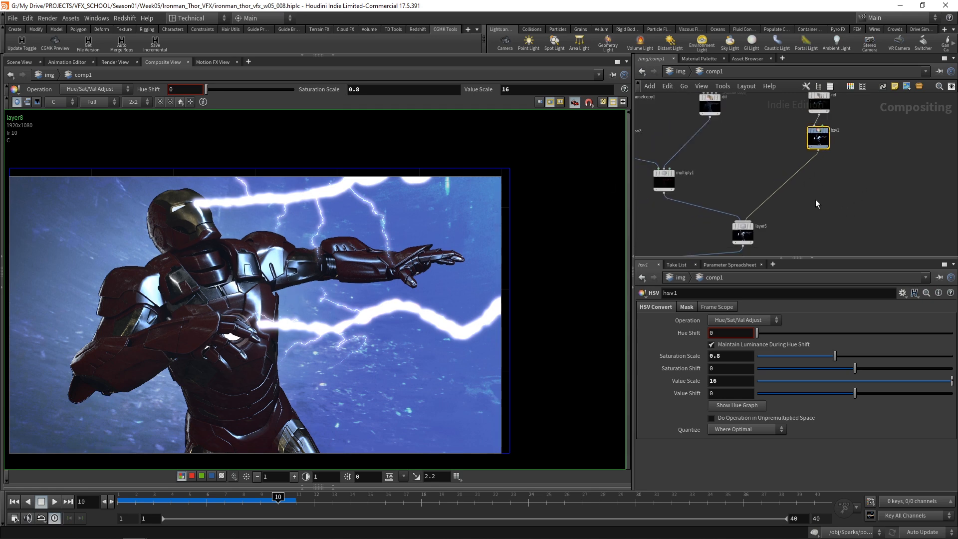
middle_drag(188, 267, 220, 251)
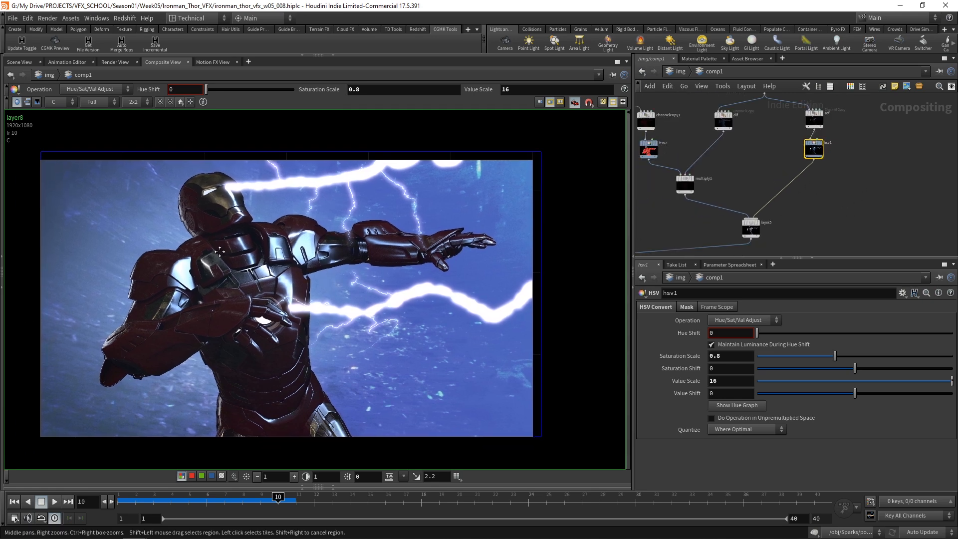
middle_drag(820, 203, 825, 182)
scroll(825, 183, down, 3)
middle_drag(730, 205, 810, 145)
scroll(762, 177, down, 1)
scroll(893, 212, up, 1)
middle_drag(830, 239, 842, 177)
scroll(836, 185, down, 4)
drag(829, 188, 756, 131)
scroll(775, 189, up, 2)
drag(739, 207, 767, 190)
drag(776, 236, 772, 221)
scroll(857, 194, up, 3)
drag(800, 150, 773, 183)
click(831, 161)
middle_drag(814, 149, 798, 185)
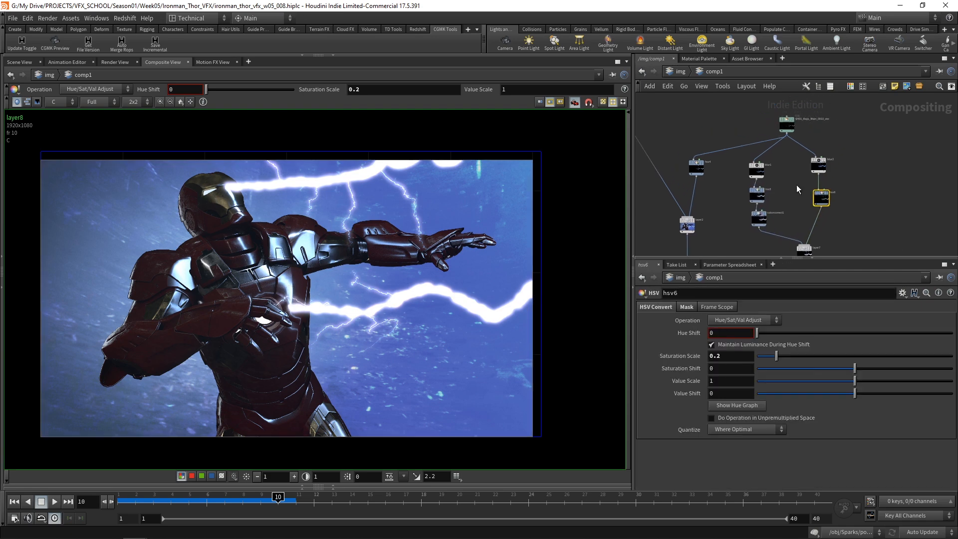
Step: Centre the SH01_Rays_Main_0010_exr file node above its three branches and move hsv4 closer to the blur1 branch
drag(791, 120, 759, 122)
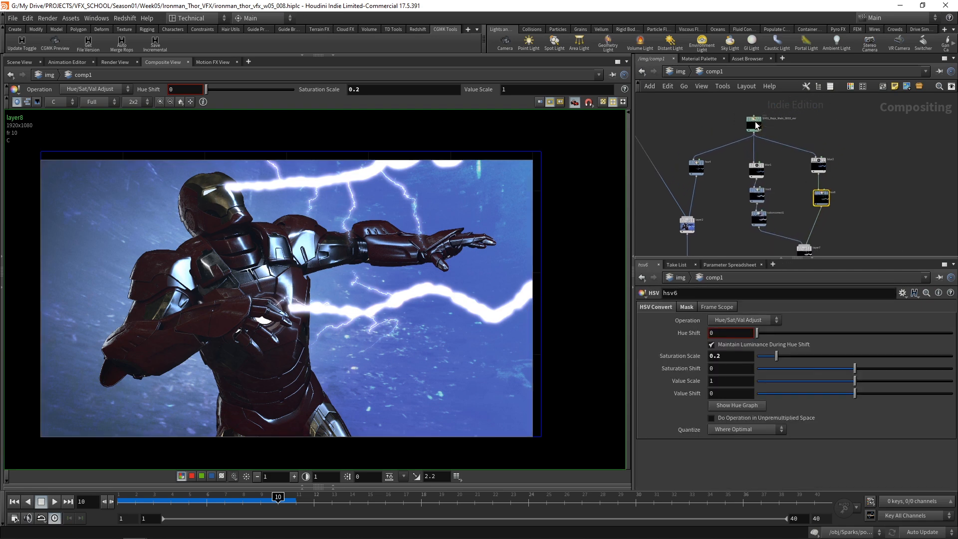
middle_drag(893, 162, 872, 139)
scroll(871, 141, down, 3)
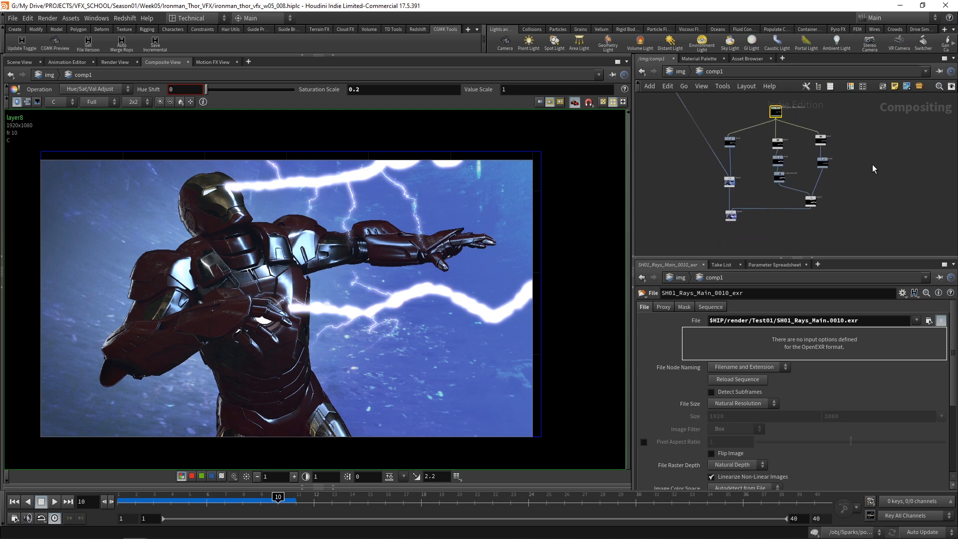
drag(729, 140, 755, 148)
scroll(774, 231, up, 4)
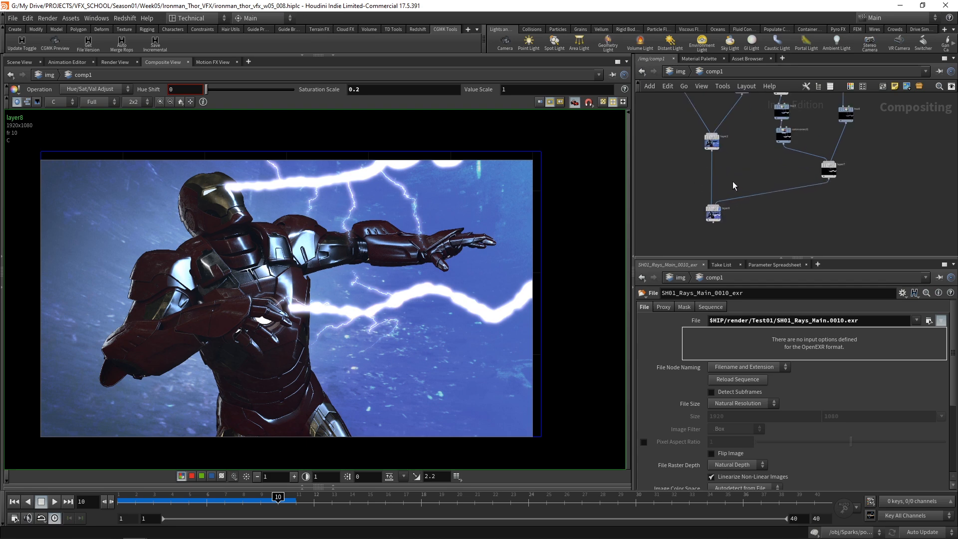
key(l)
scroll(818, 177, up, 2)
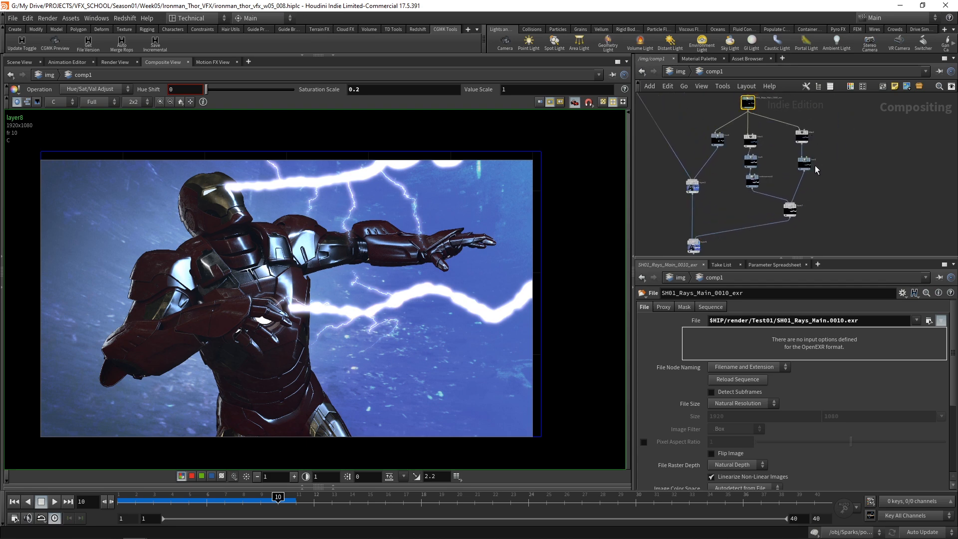
scroll(833, 180, down, 2)
scroll(866, 220, down, 1)
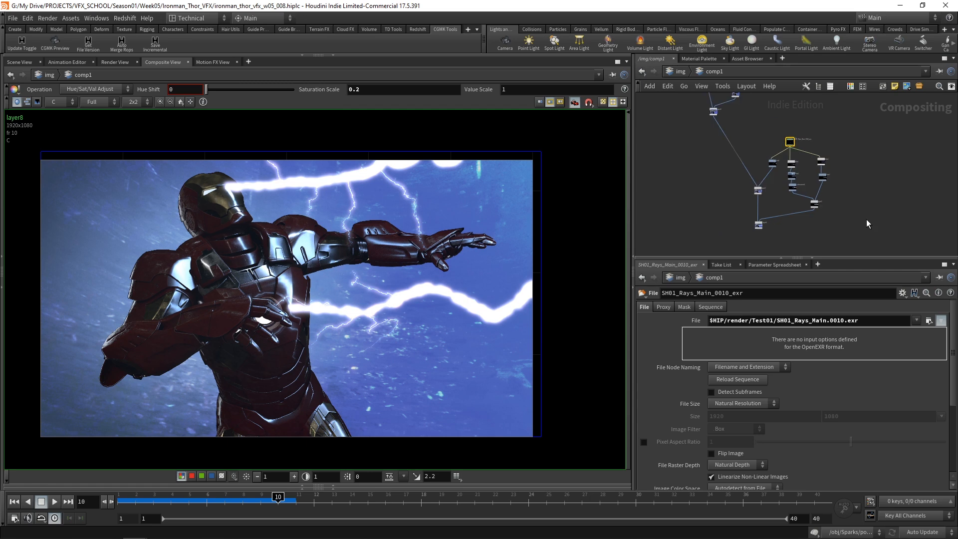
Step: Create a network box around the ten lightning nodes and enlarge it past its upper-left corner
drag(871, 129, 737, 237)
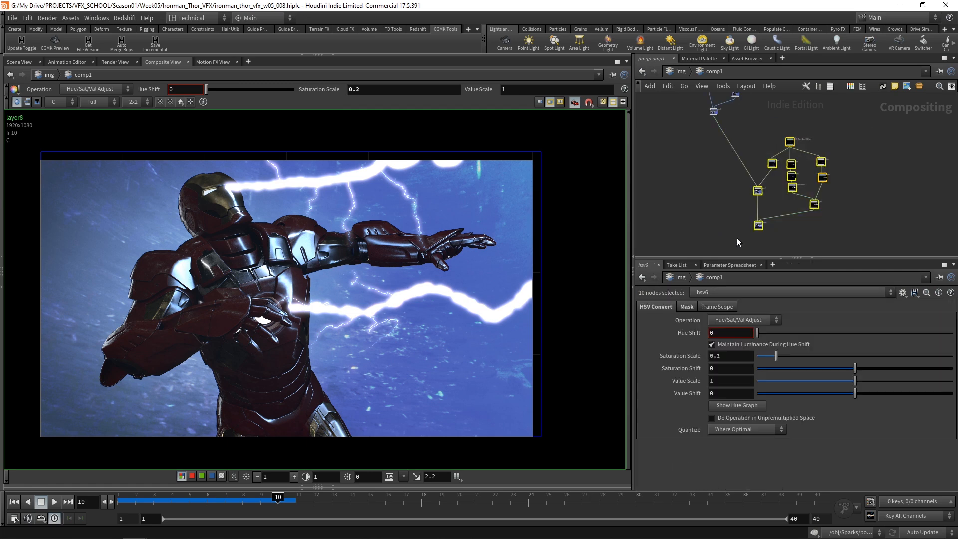
click(880, 85)
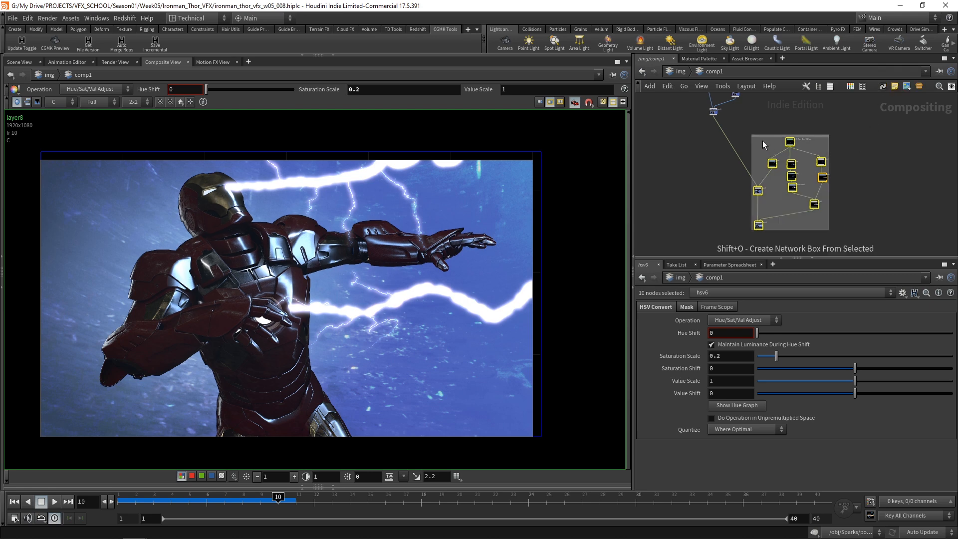
drag(752, 136, 734, 127)
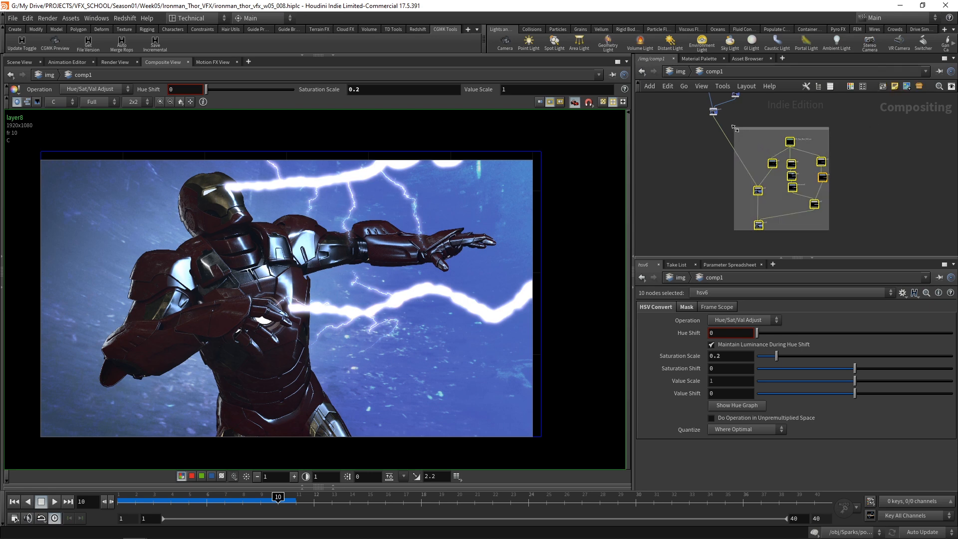
scroll(857, 128, up, 2)
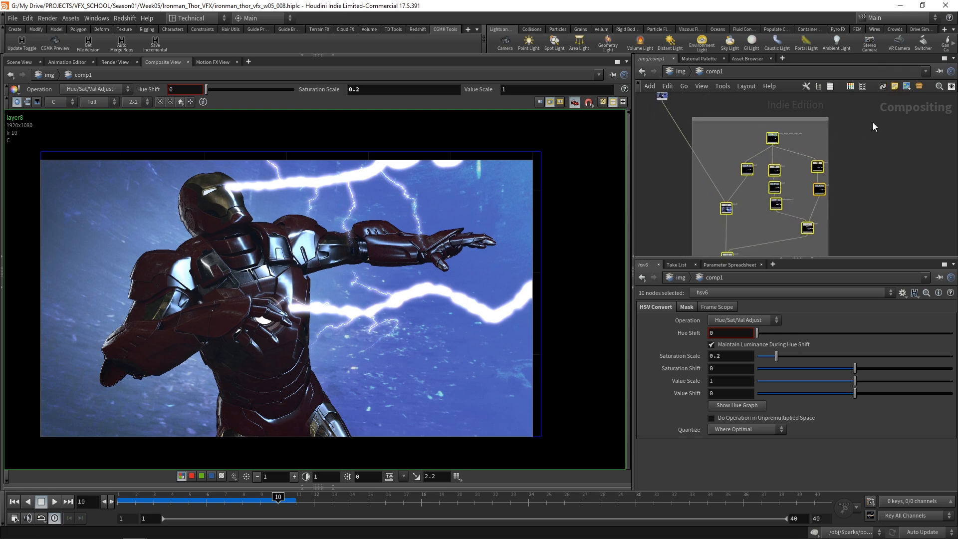
click(896, 144)
Step: Add a sticky note reading "Adding Main Ray" beside the lightning network box
click(894, 86)
drag(816, 148, 861, 145)
scroll(861, 148, up, 3)
click(852, 144)
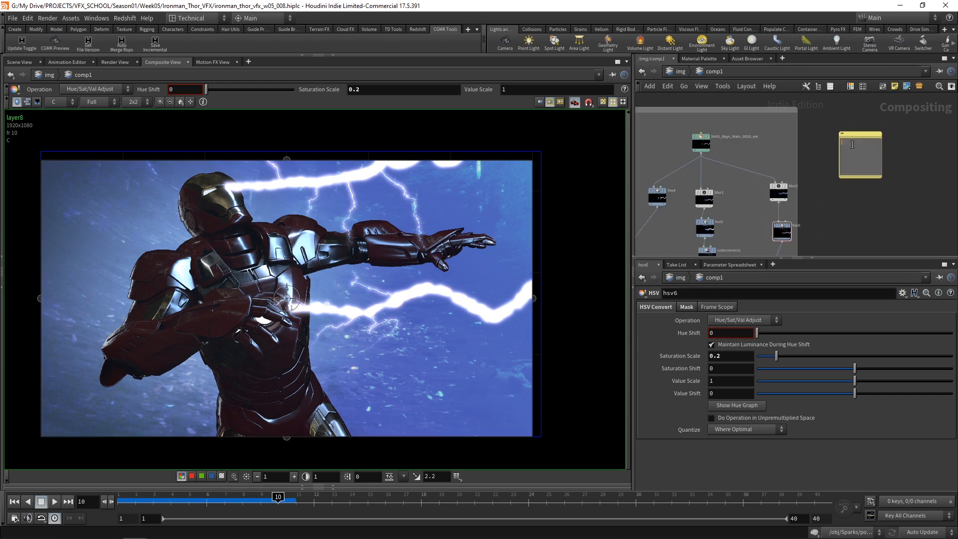
text(Adding Mau)
text(n Ray)
click(923, 152)
Step: Enlarge the sticky note's text and resize the note to a shallow rectangle fitting its single line
right_click(860, 164)
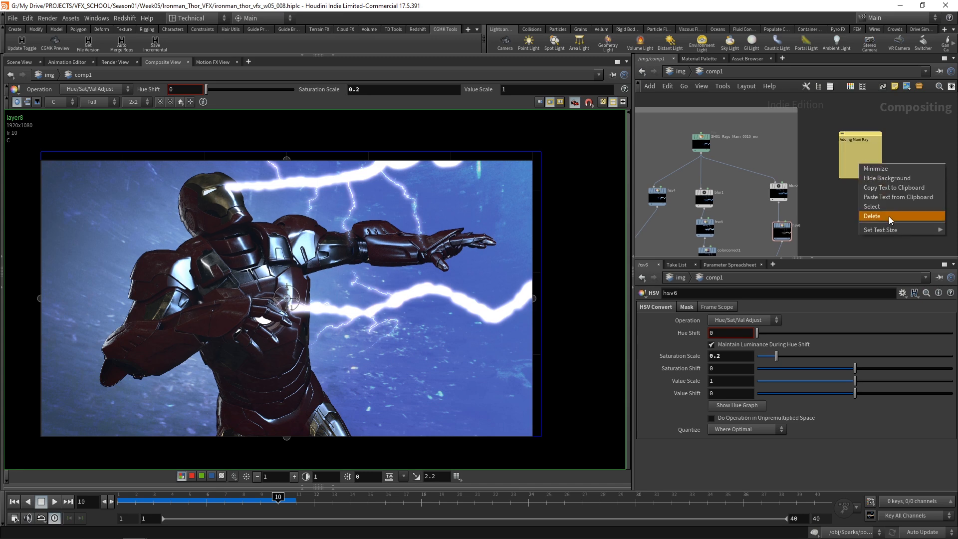
mouse_move(885, 228)
click(832, 240)
middle_drag(896, 201, 879, 229)
drag(910, 202, 911, 136)
Step: Hide the "Adding Main Ray" note's background and place the note in the upper-left corner of the lightning network box
right_click(867, 129)
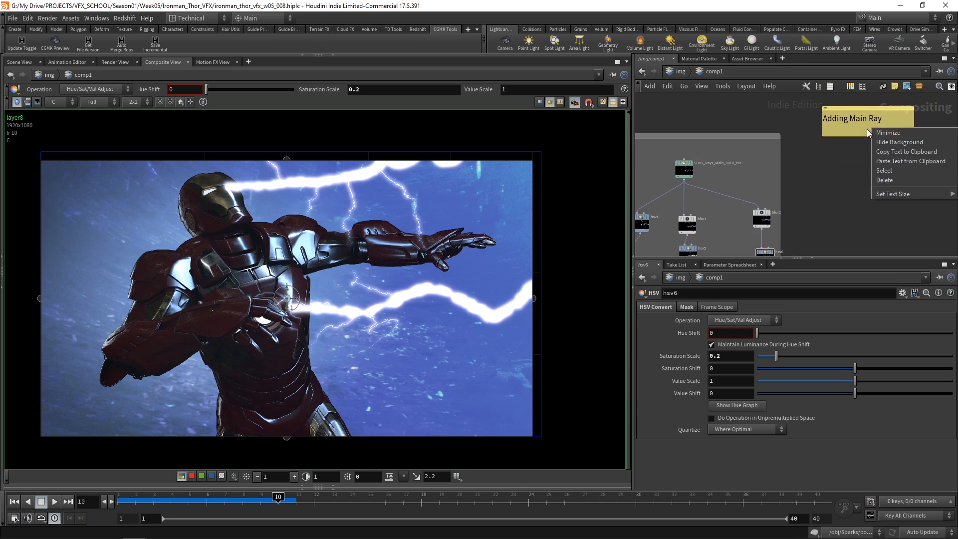
click(898, 142)
scroll(870, 169, down, 1)
middle_drag(870, 170, 881, 165)
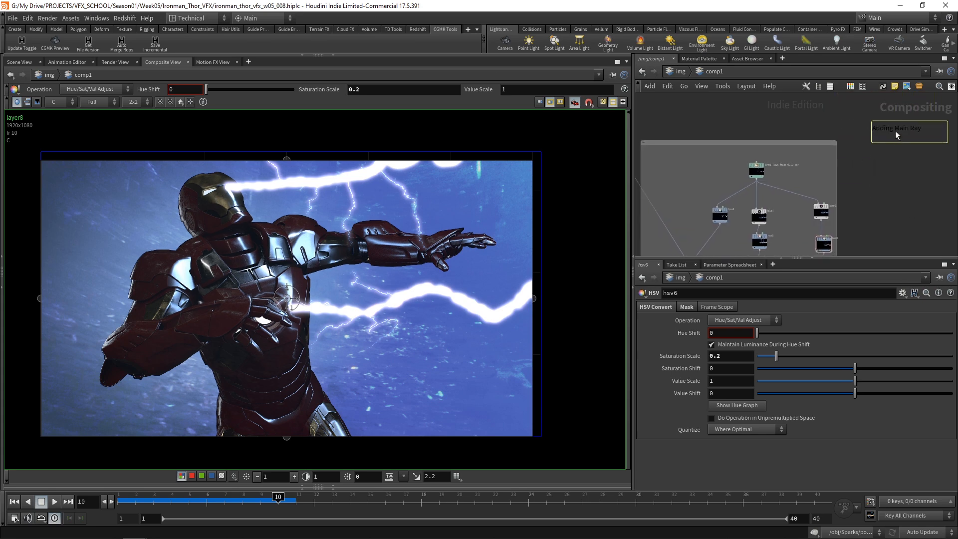
drag(895, 130, 689, 157)
scroll(893, 181, down, 2)
scroll(783, 145, down, 2)
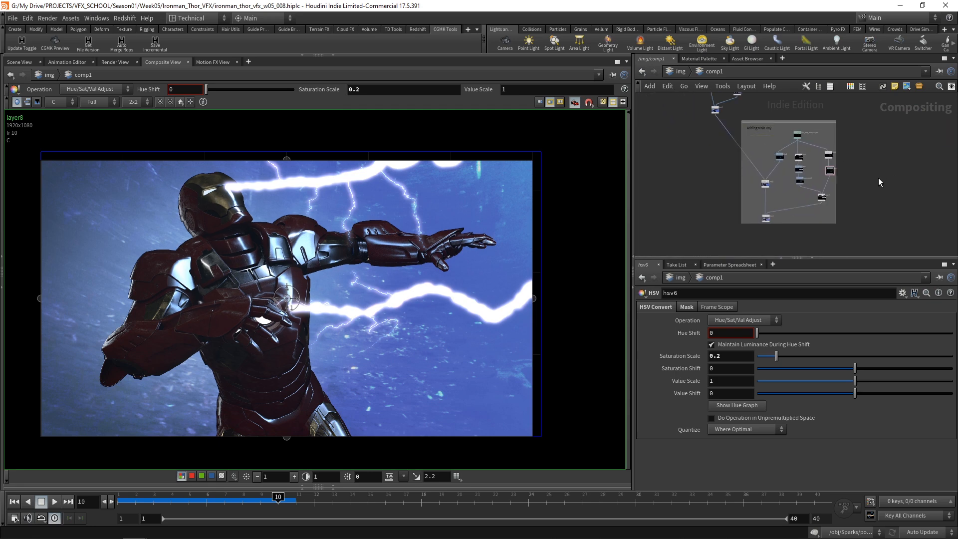
Step: Move hsv6 and the blur node above it closer to the middle branch, and extend the network box's lower edge past the final layer node
scroll(879, 174, up, 3)
drag(846, 117, 785, 170)
drag(788, 221, 764, 215)
middle_drag(828, 206, 836, 191)
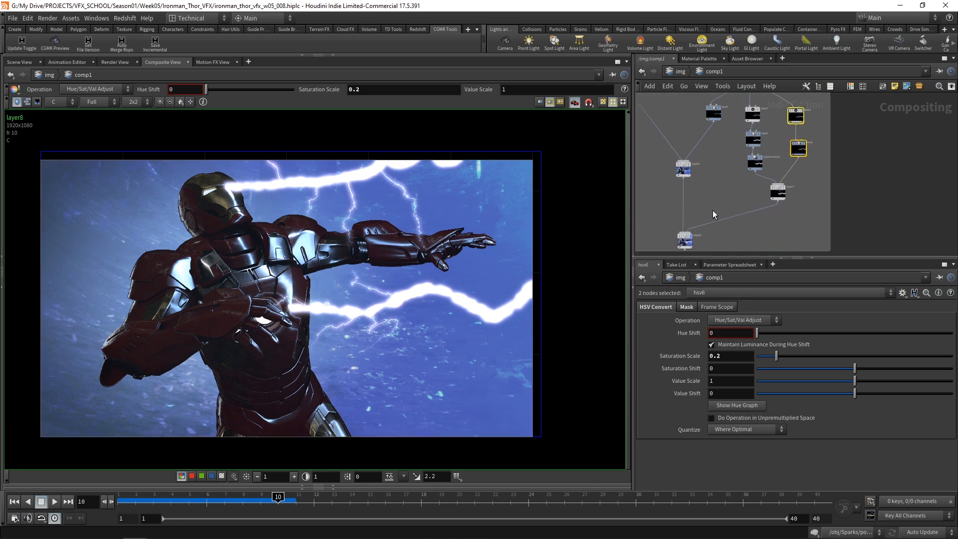
scroll(752, 221, down, 1)
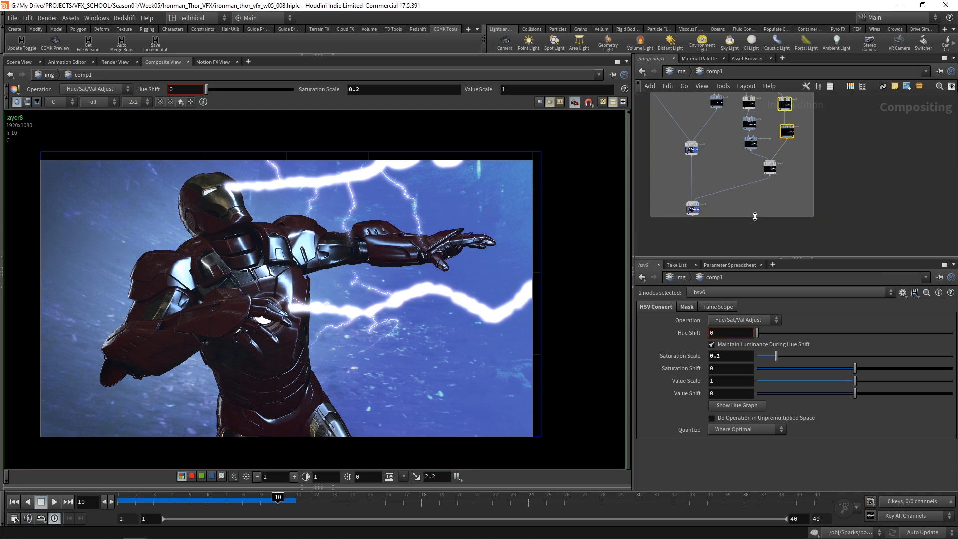
drag(754, 216, 754, 231)
Step: Examine the upstream compositing nodes above the "Adding Main Ray" box and how they connect to the lightning branch
scroll(832, 181, down, 3)
middle_drag(835, 176, 834, 217)
middle_drag(852, 136, 853, 167)
middle_drag(836, 128, 848, 138)
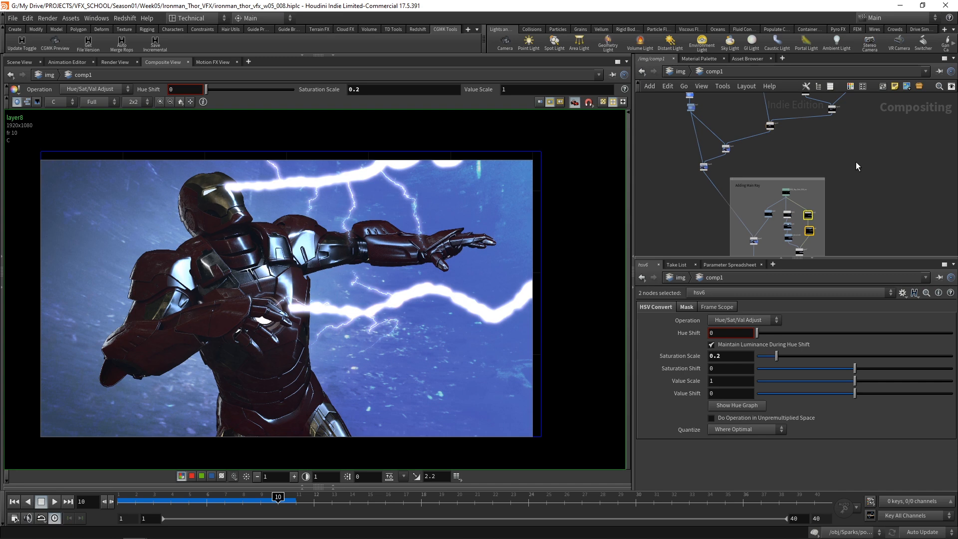
mouse_move(862, 151)
middle_down()
mouse_move(859, 177)
mouse_move(855, 157)
middle_up()
scroll(859, 179, down, 1)
scroll(842, 173, up, 2)
scroll(842, 173, up, 1)
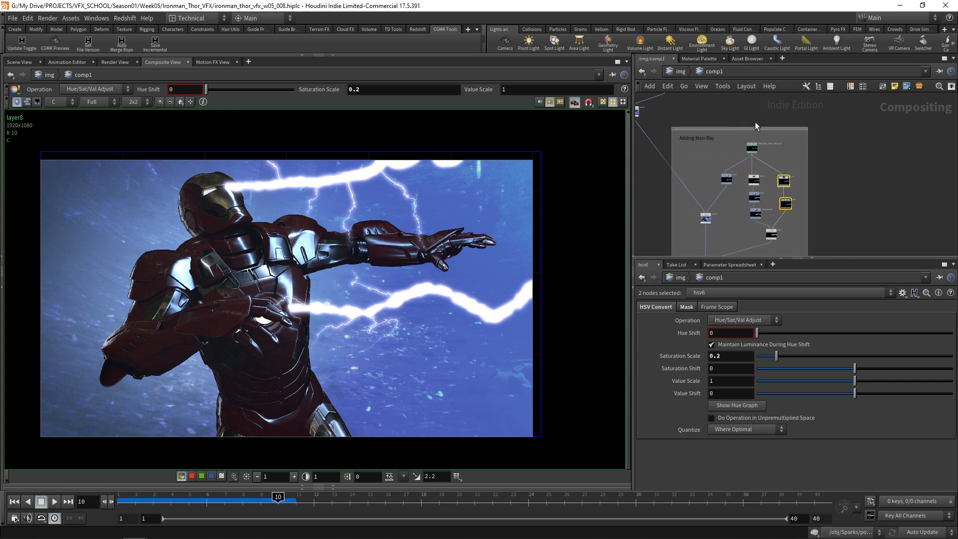